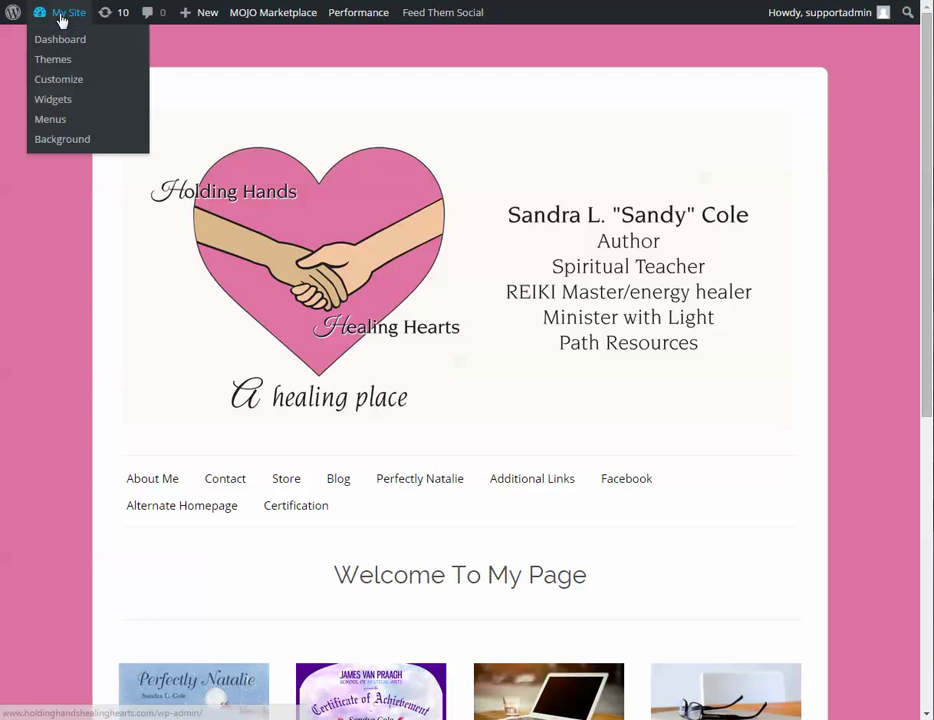
Step: Go to the admin Dashboard via My Site, then open Media > Library
click(62, 122)
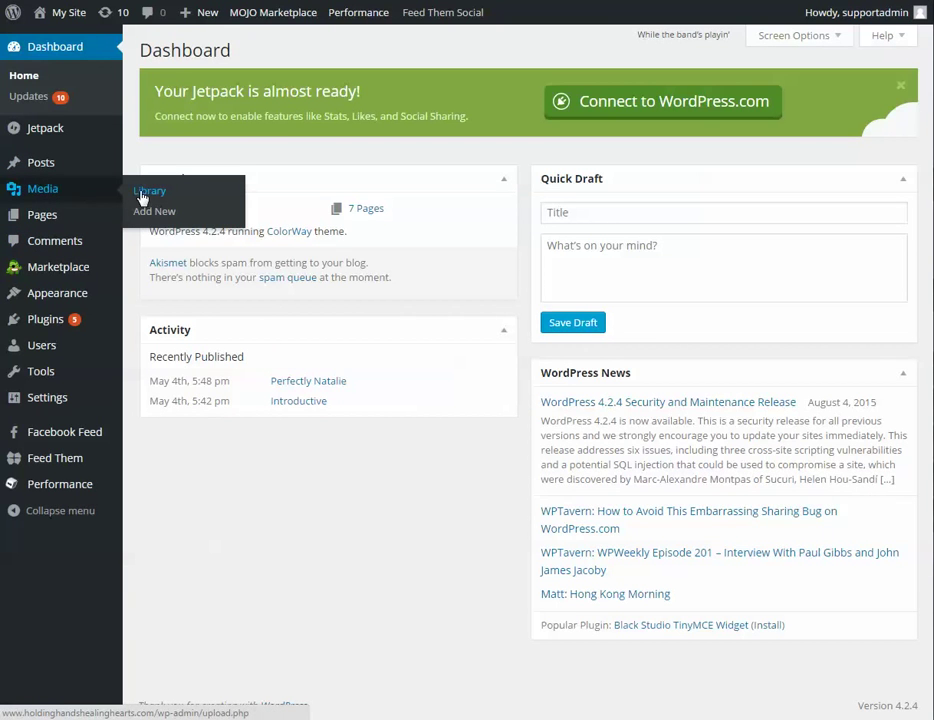
click(142, 199)
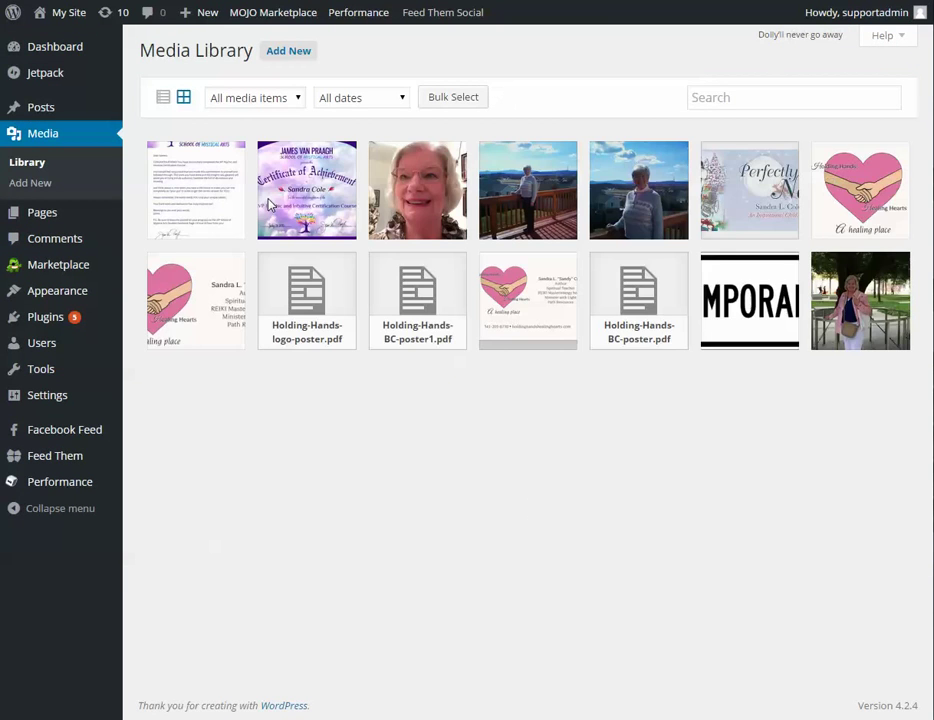
click(215, 206)
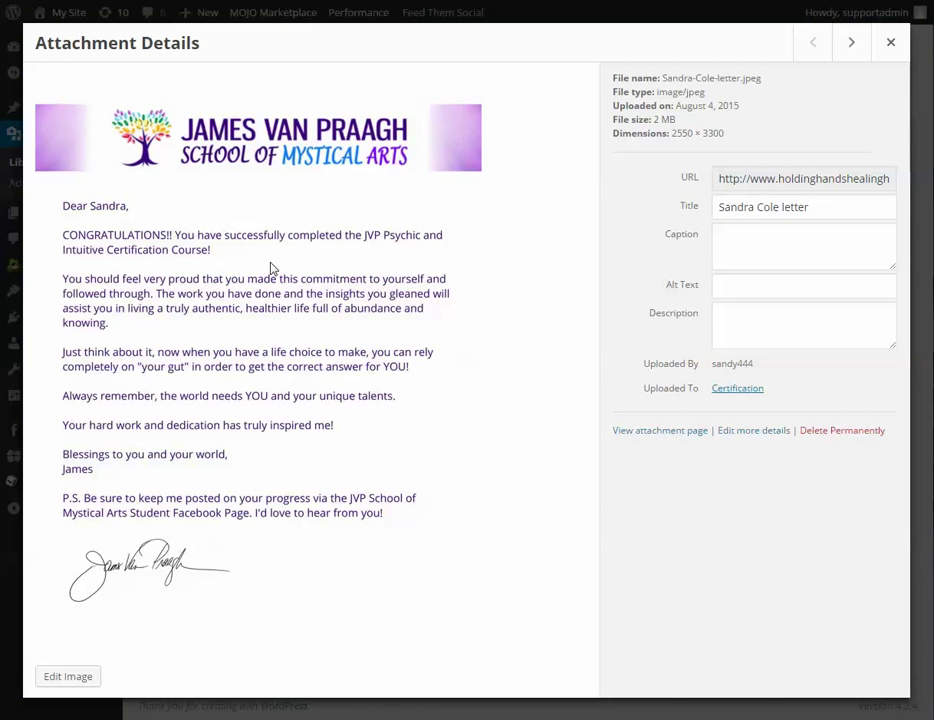
click(70, 678)
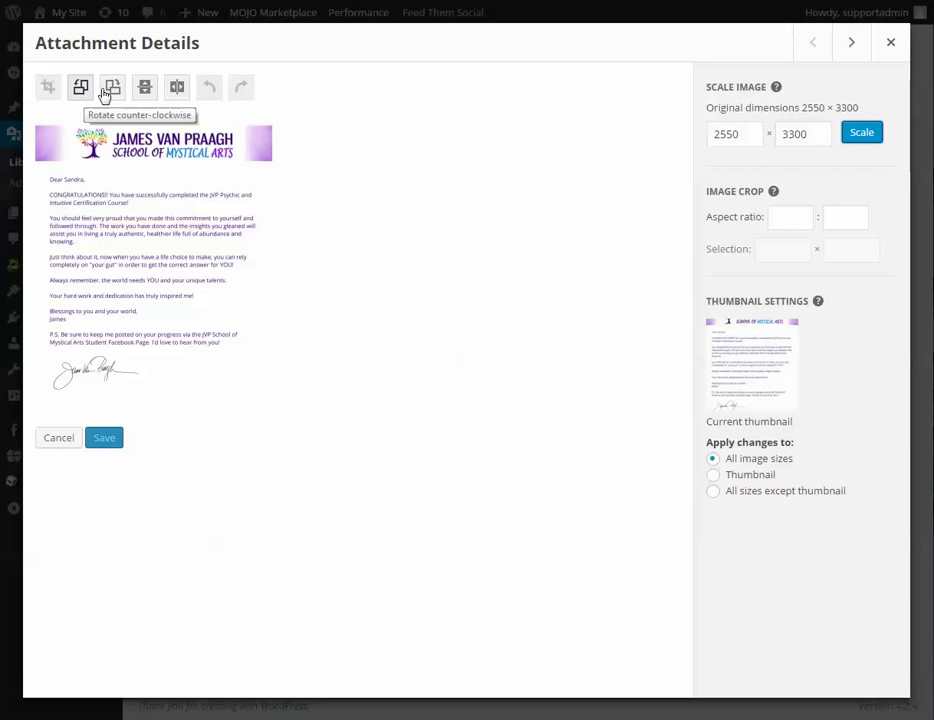
click(86, 92)
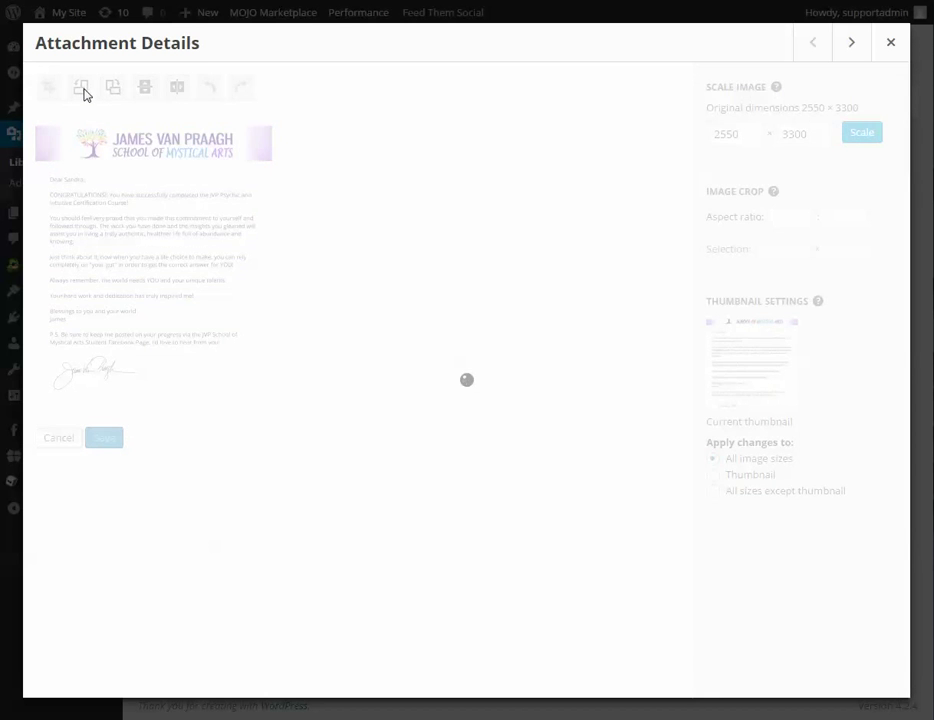
click(84, 92)
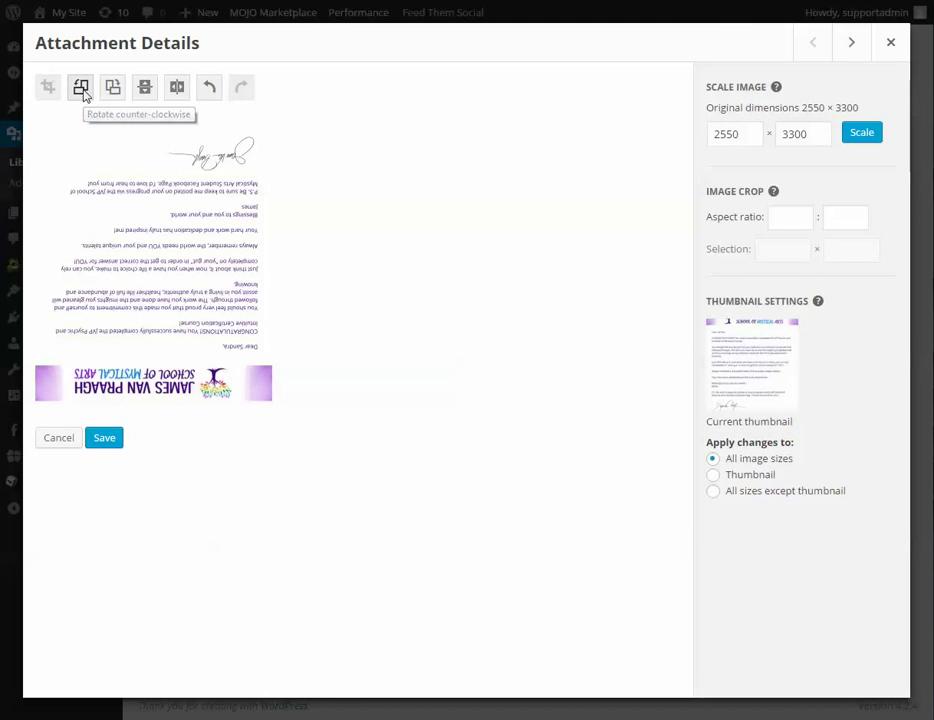
click(84, 92)
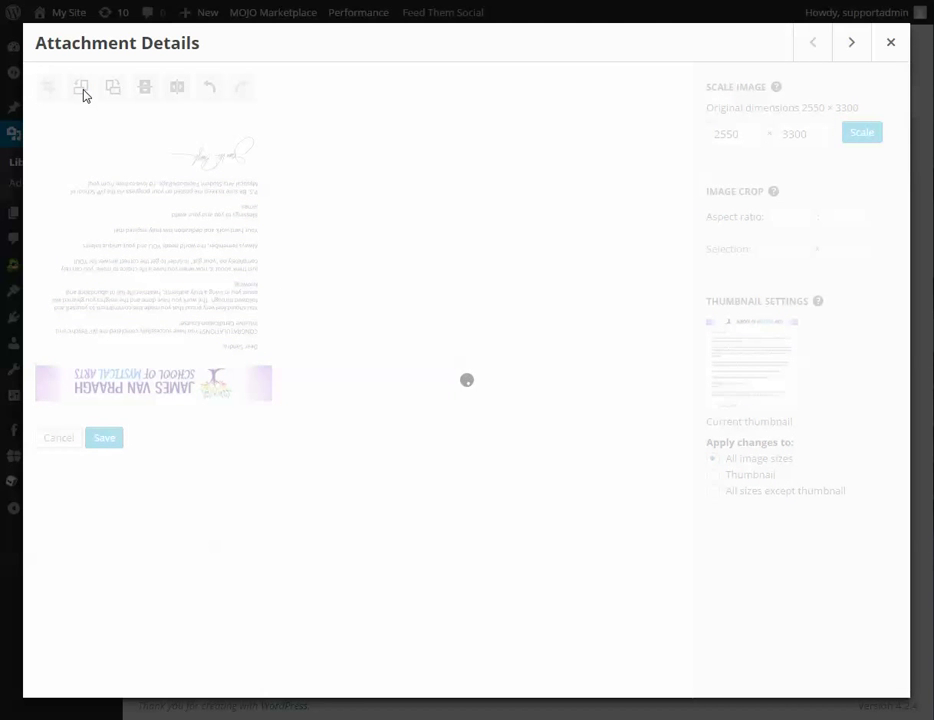
click(84, 92)
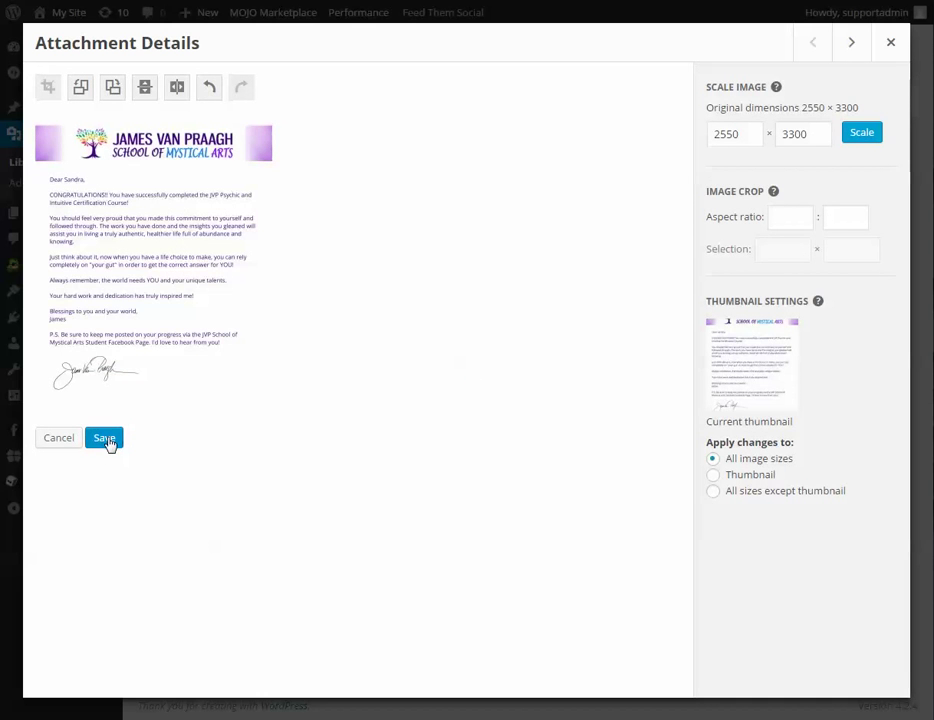
click(890, 42)
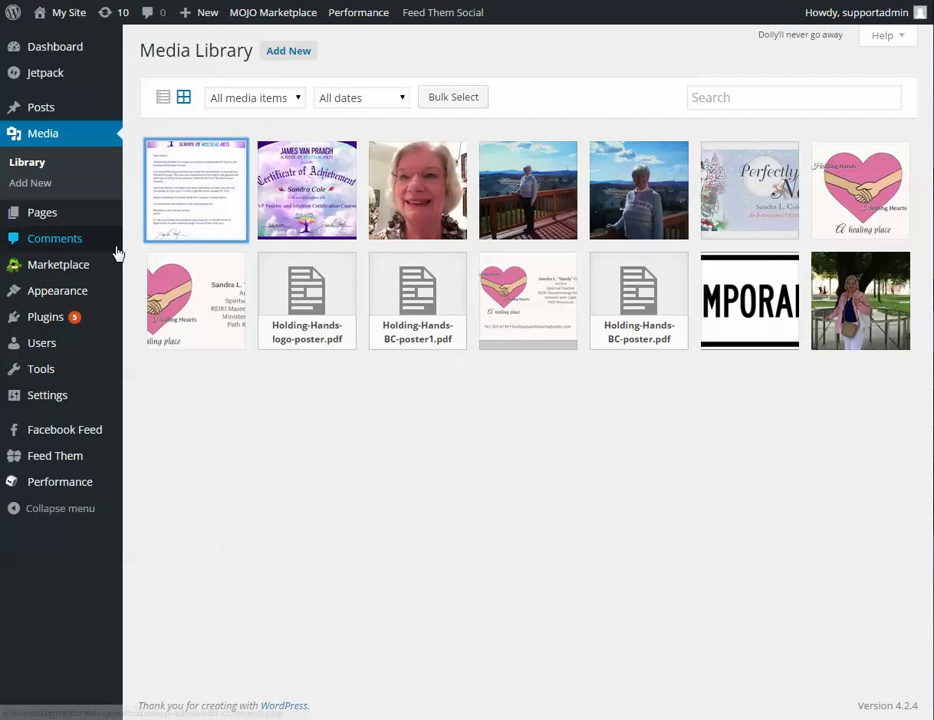
Step: Open the Certification page in the editor from the All Pages list
mouse_move(58, 296)
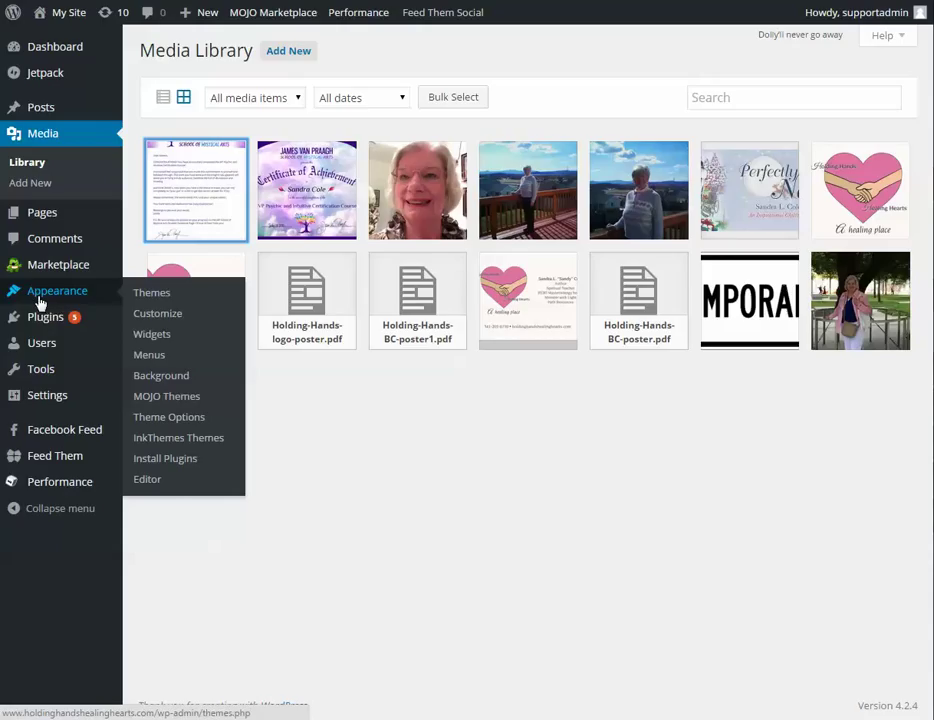
mouse_move(32, 218)
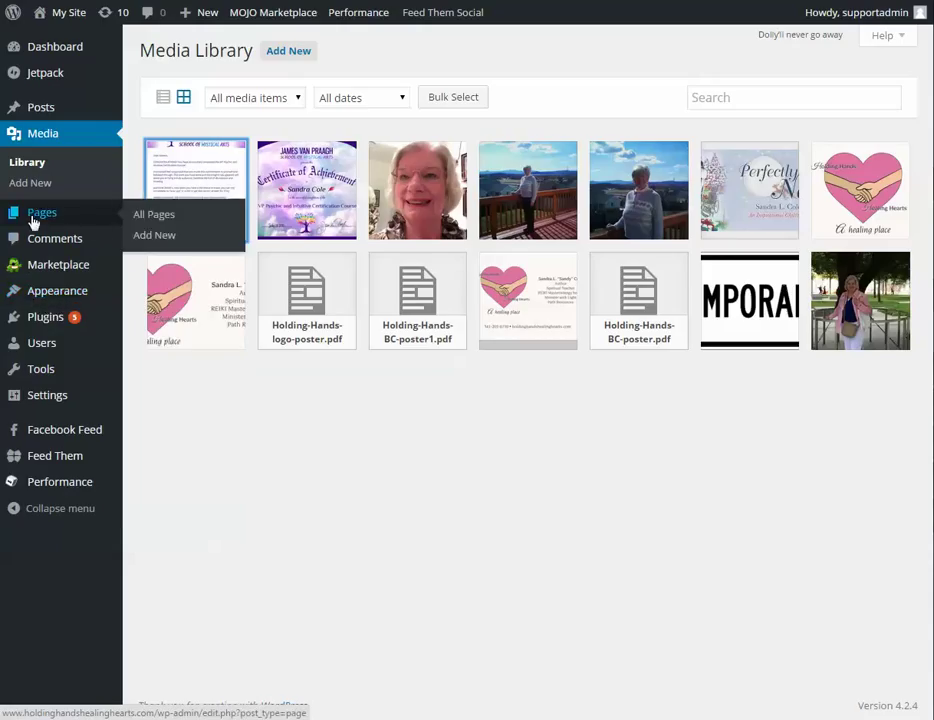
click(153, 216)
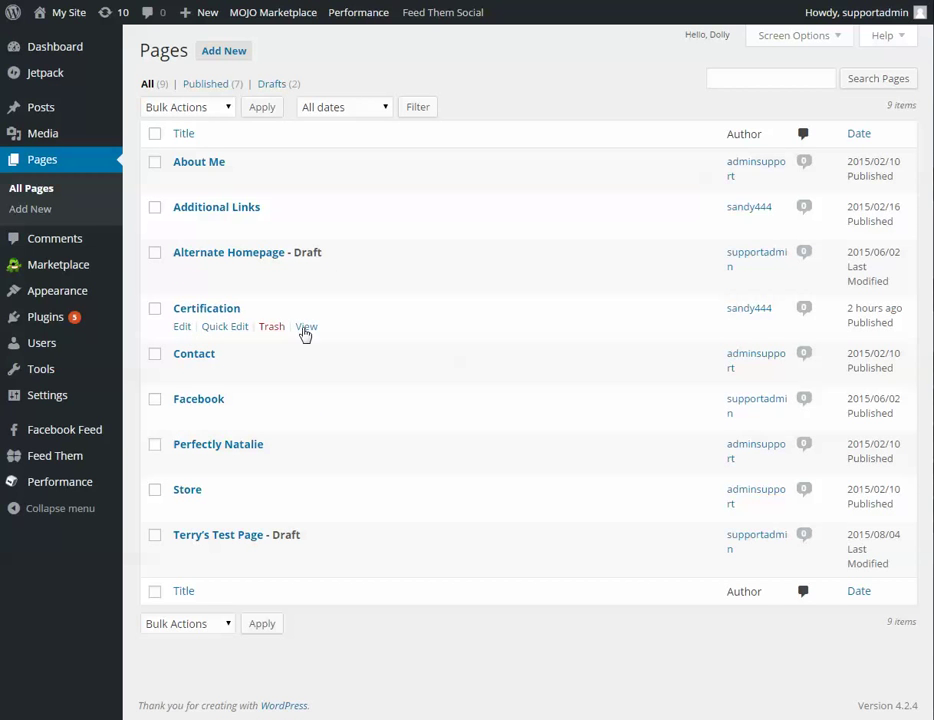
click(182, 326)
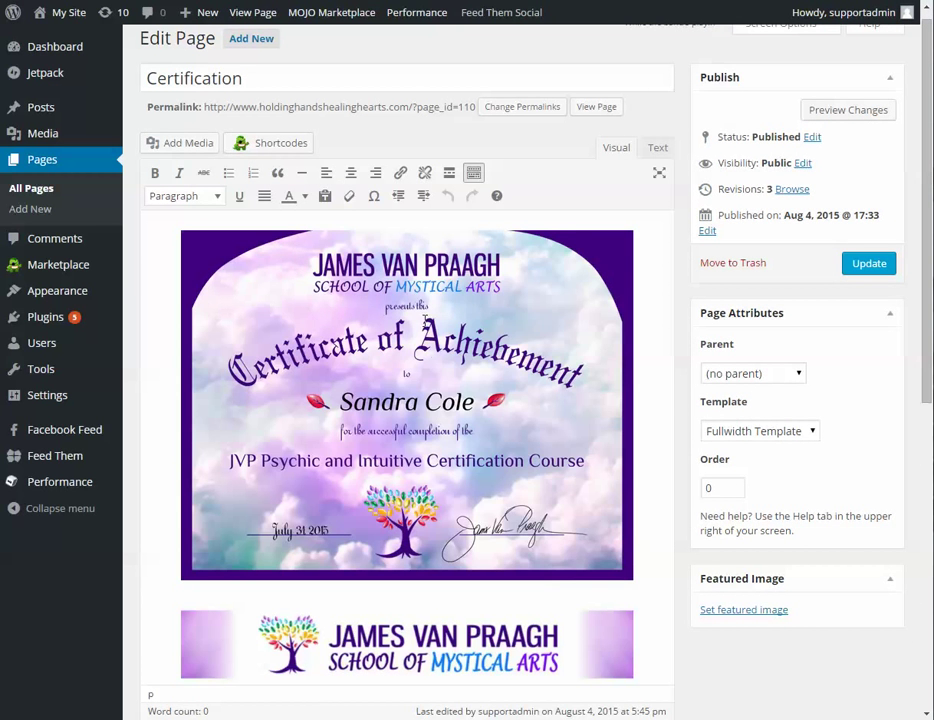
Step: Insert the Certificate of Achievement image from the Media Library into the Certification page
click(184, 148)
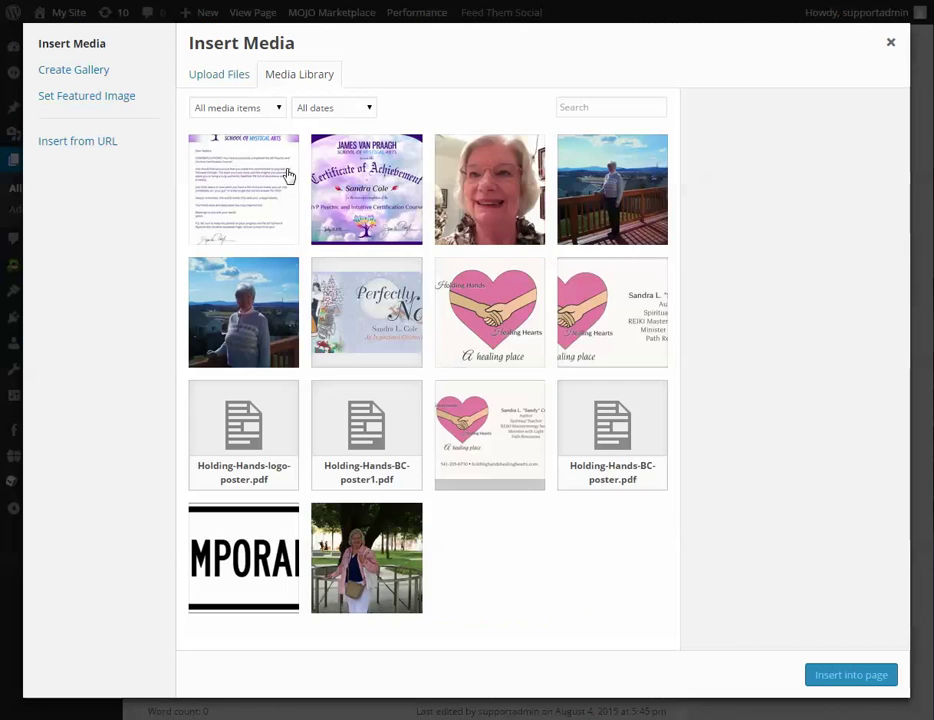
click(221, 78)
click(262, 76)
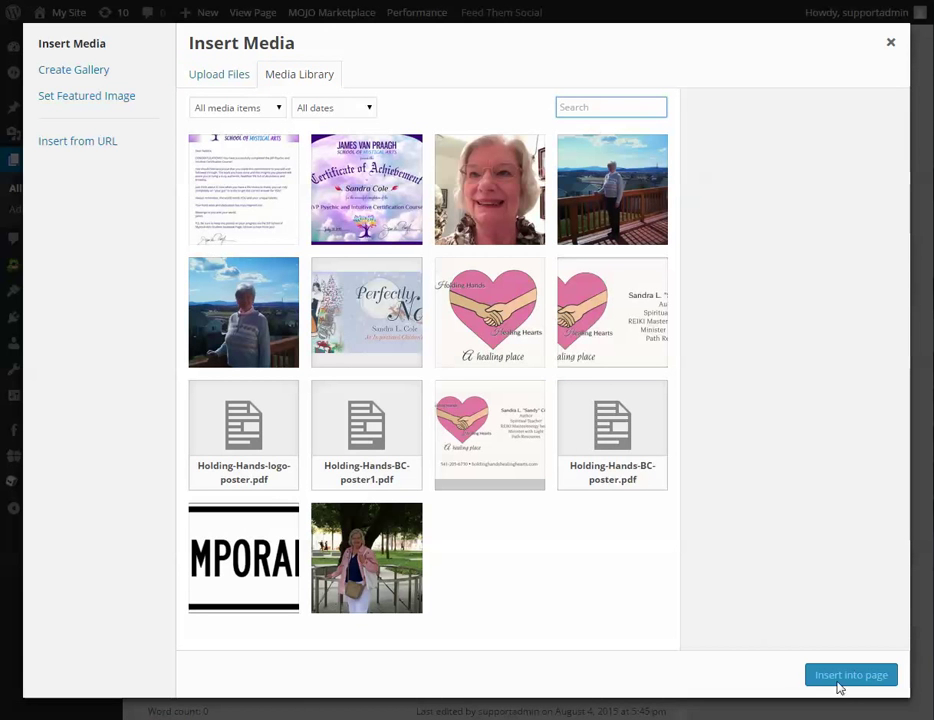
click(390, 207)
click(865, 680)
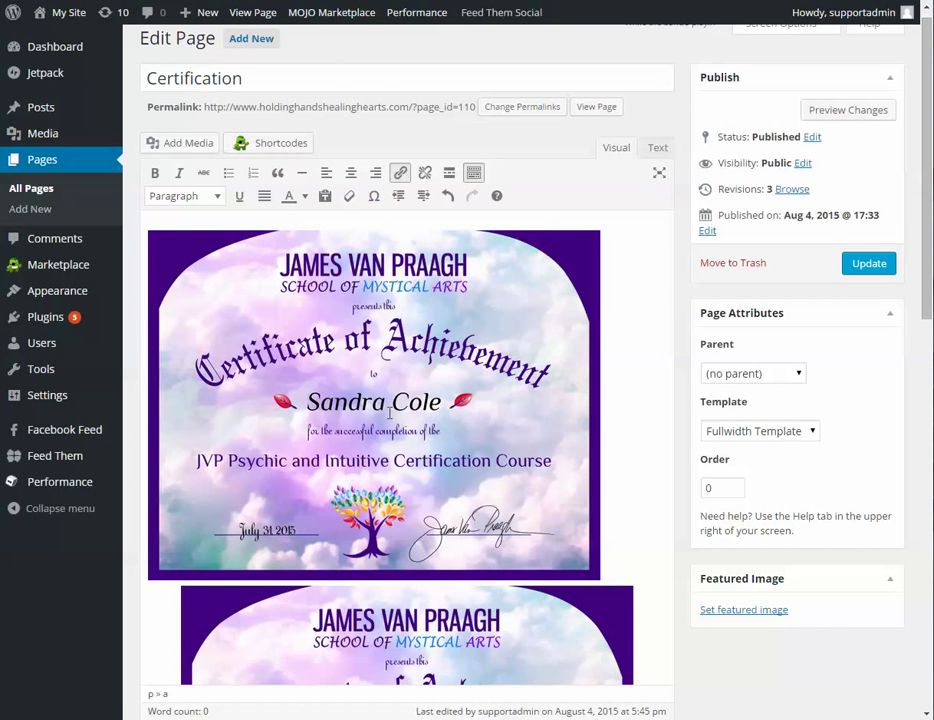
Step: Delete the duplicate certificate image at the top of the Certification page content
scroll(440, 497, down, 3)
click(446, 336)
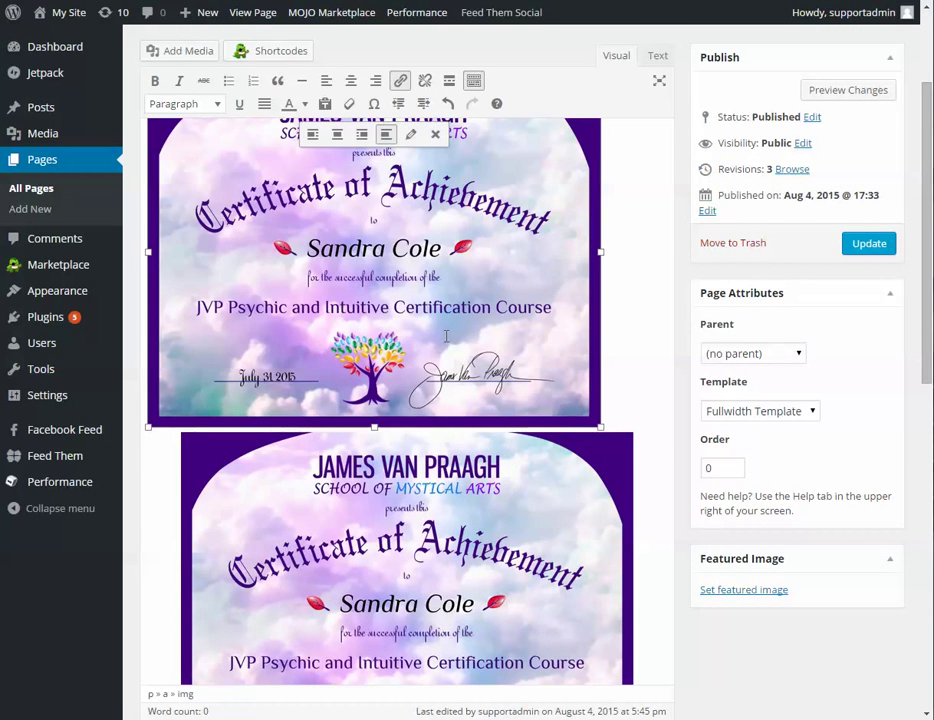
key(Delete)
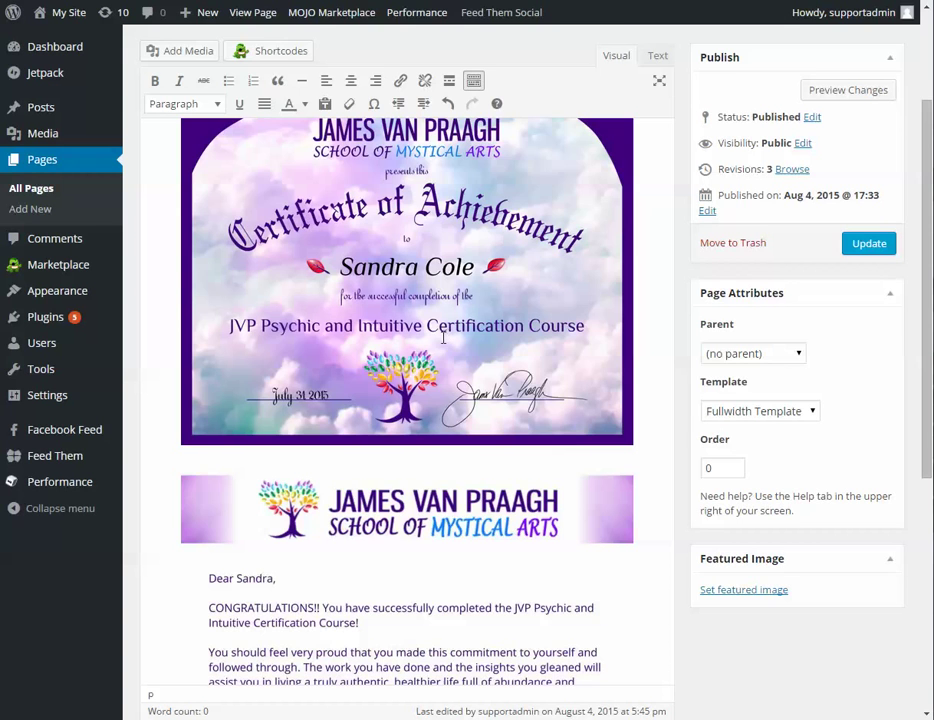
scroll(443, 337, up, 3)
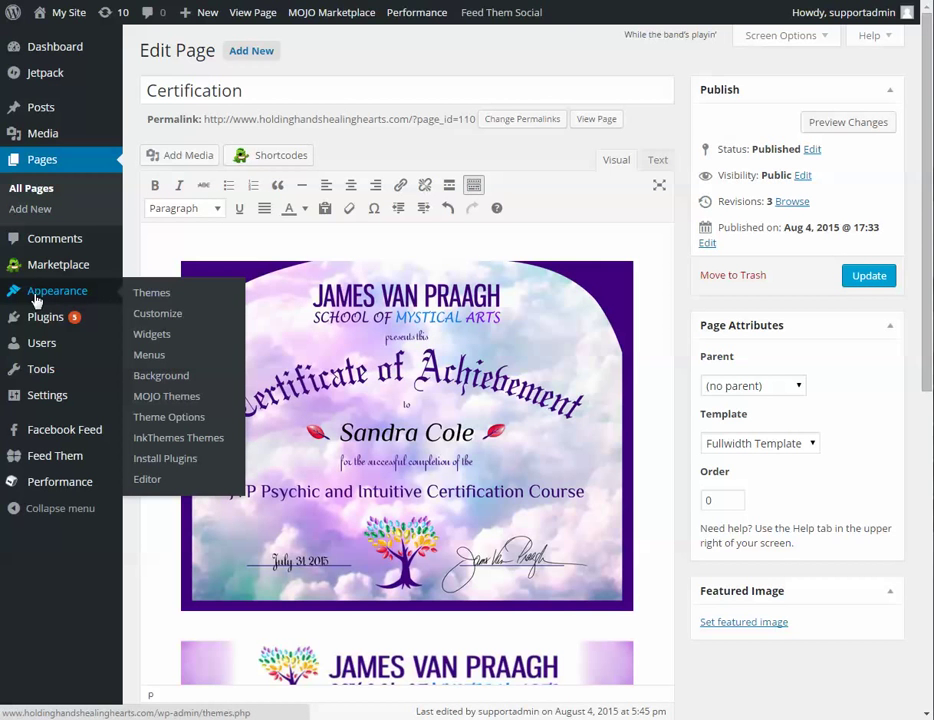
click(155, 420)
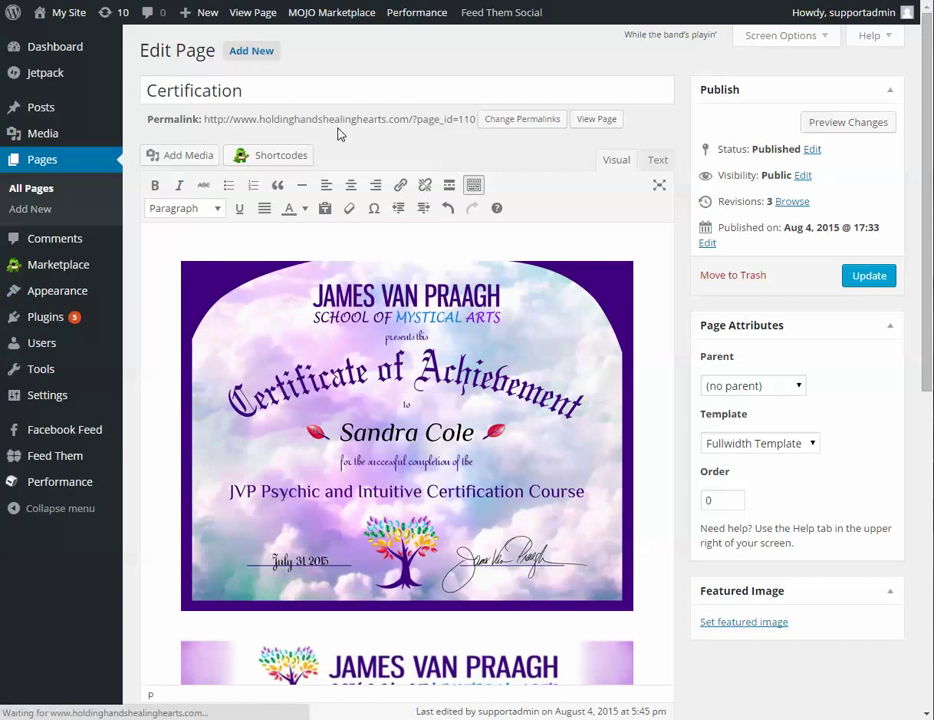
Step: Show ColorWay's Home Page Settings and scroll down to the empty Third Feature Image field
scroll(258, 176, down, 5)
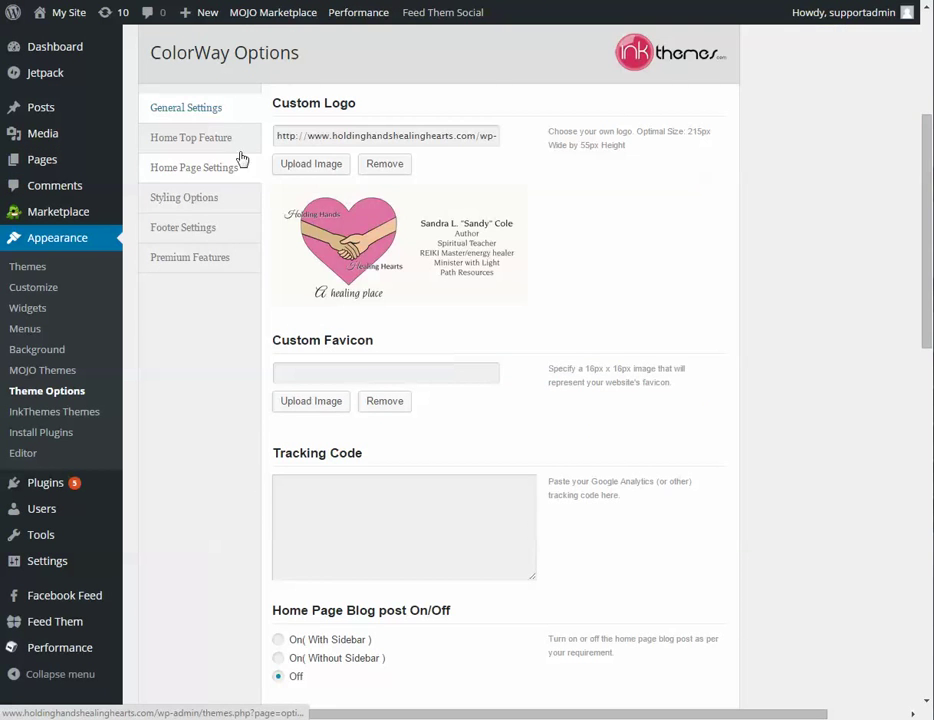
click(202, 139)
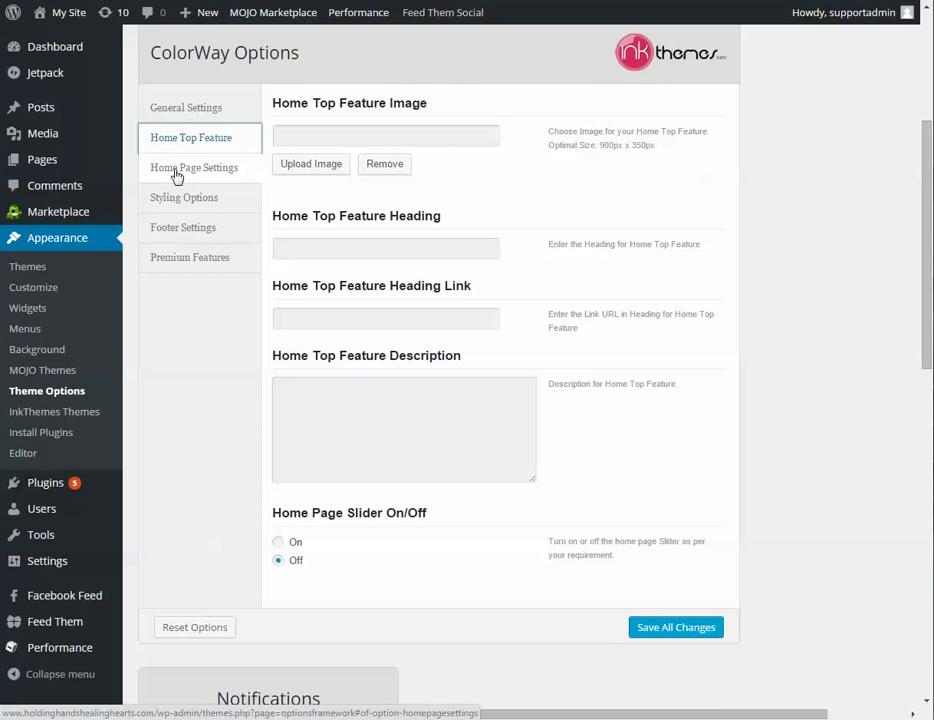
click(177, 173)
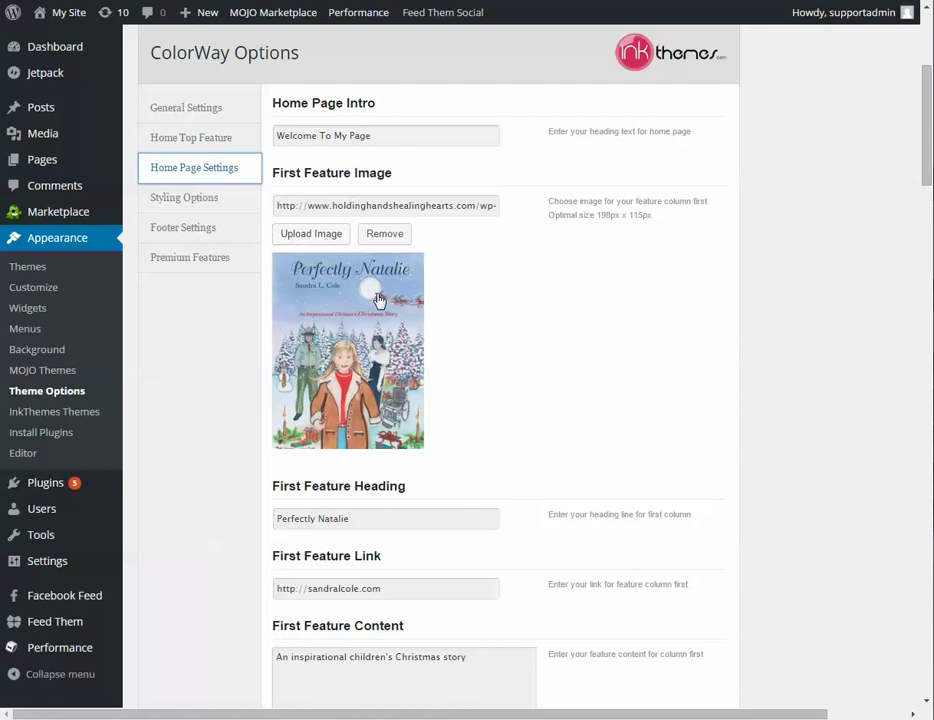
scroll(354, 323, down, 5)
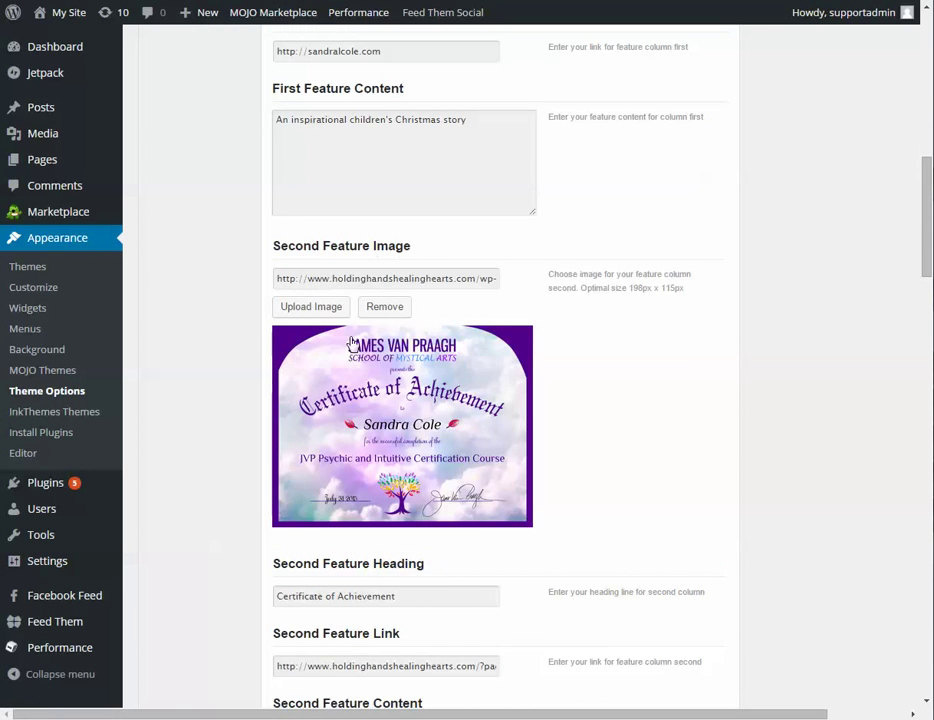
scroll(330, 300, down, 2)
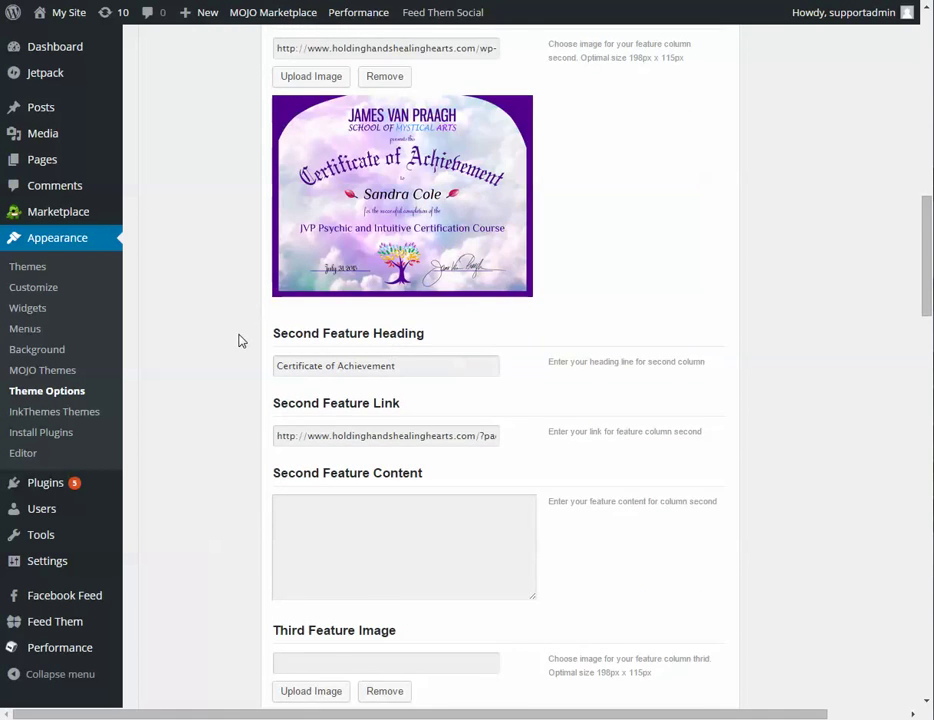
scroll(240, 350, down, 3)
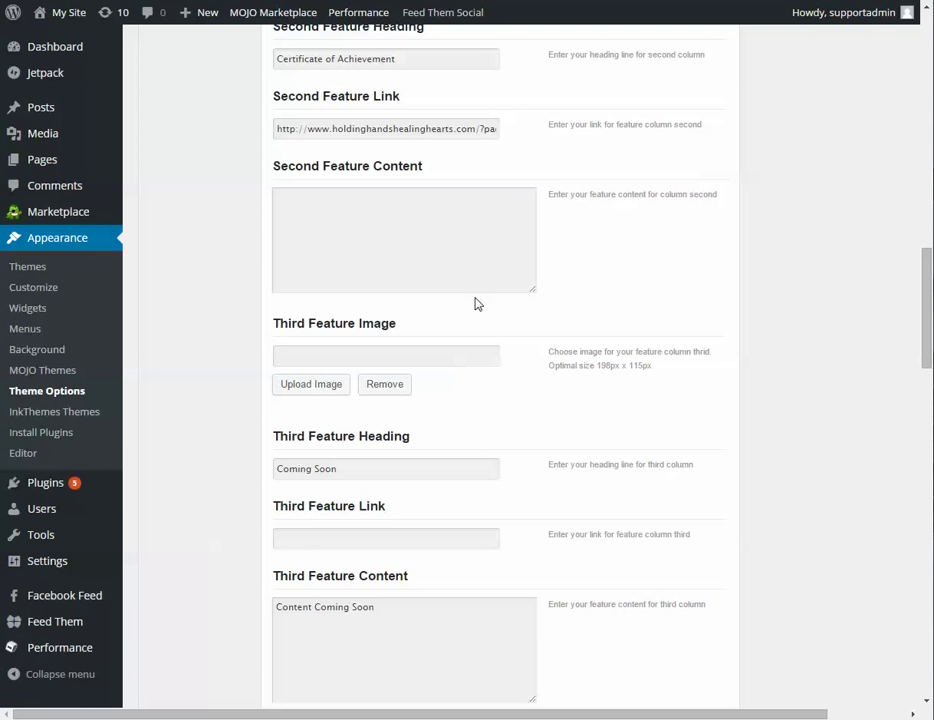
Step: Upload target[1] from the Downloads folder as the Third Feature Image
drag(274, 323, 390, 323)
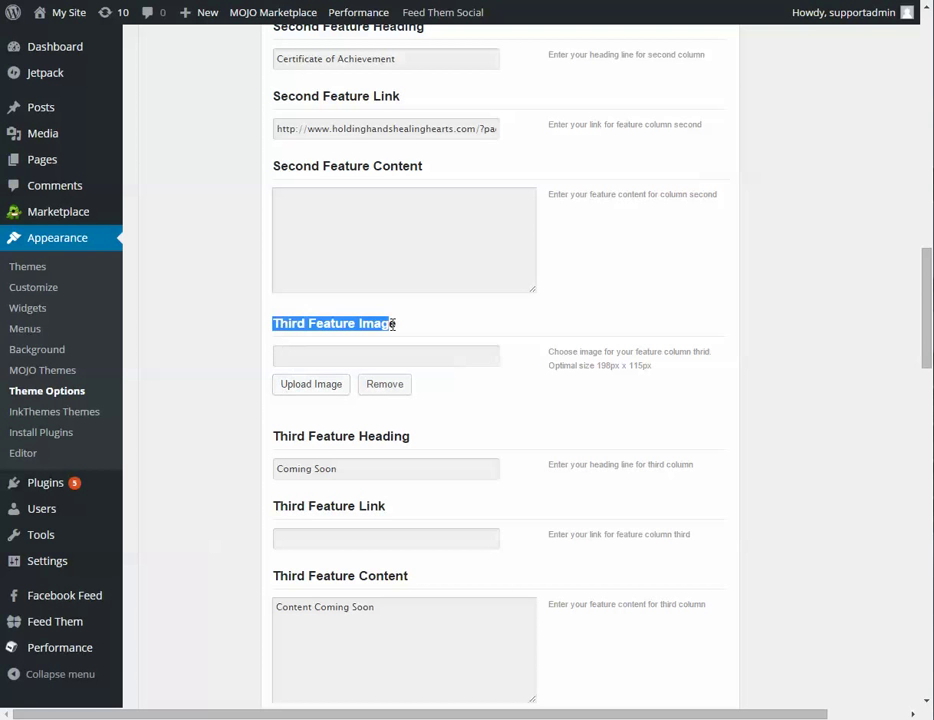
click(310, 392)
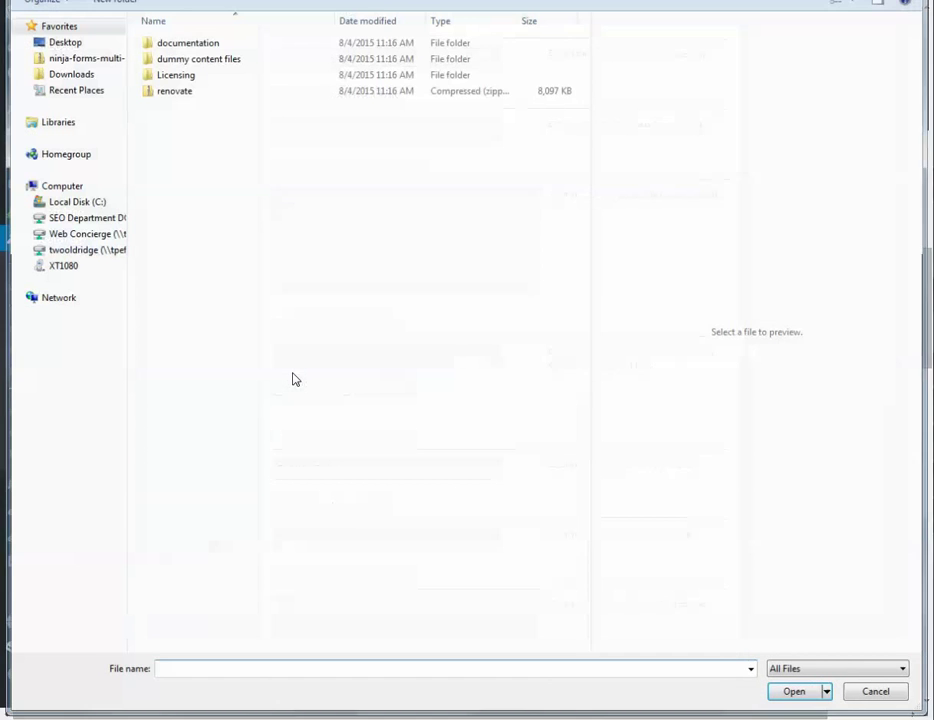
click(67, 77)
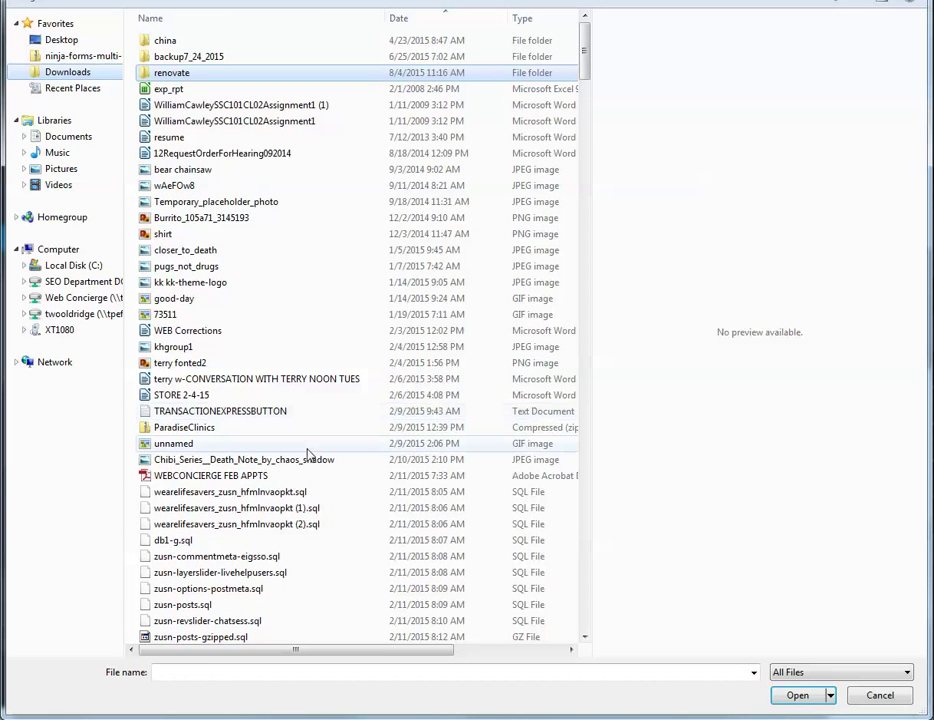
click(312, 476)
scroll(315, 470, down, 12)
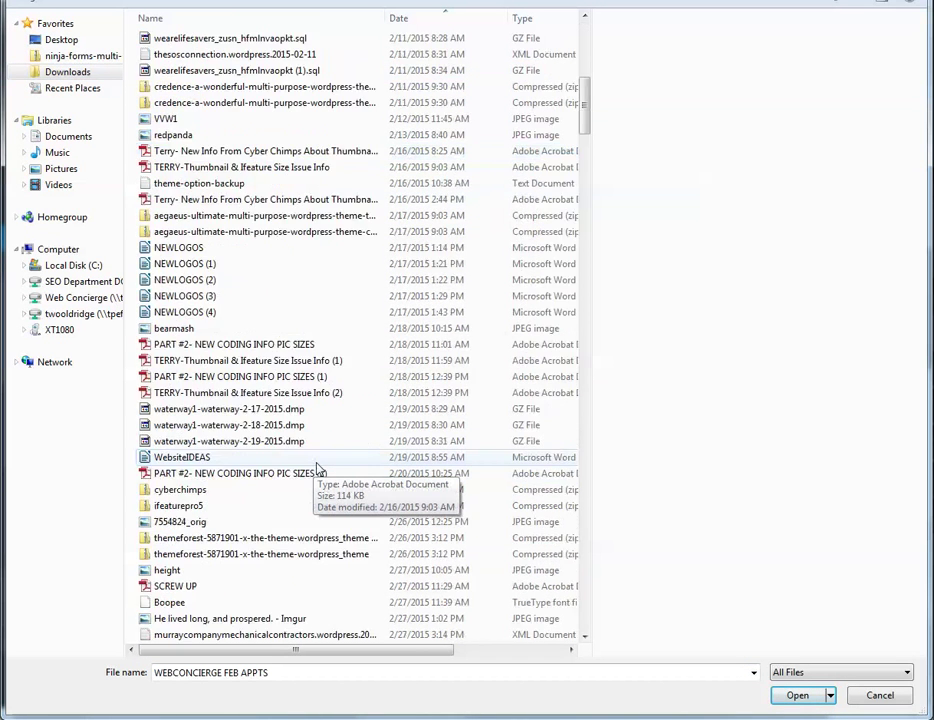
scroll(318, 467, down, 2)
scroll(318, 467, down, 6)
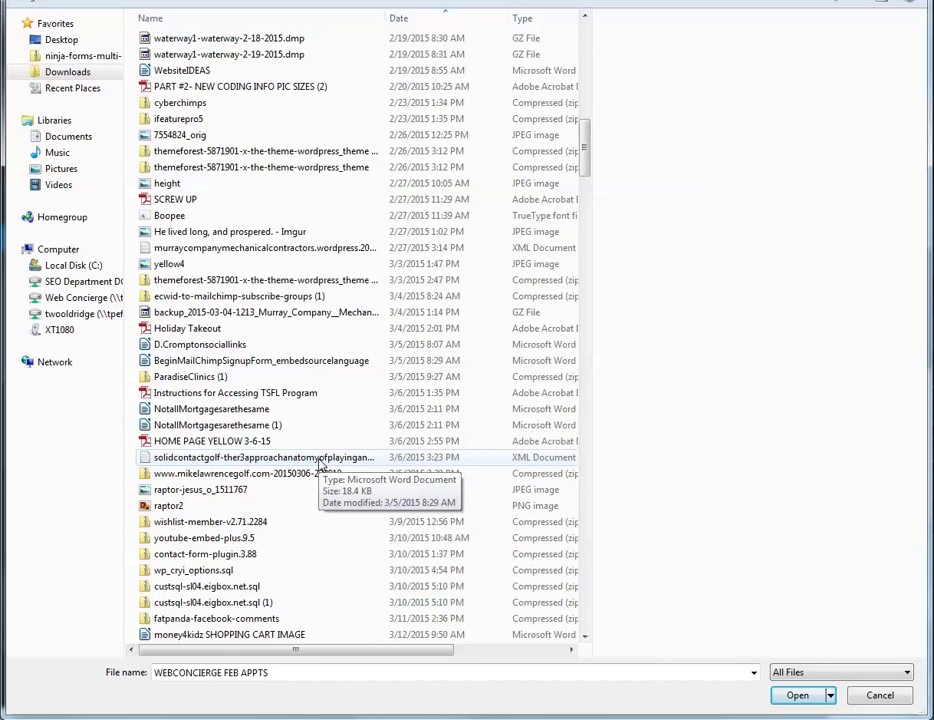
scroll(320, 465, down, 9)
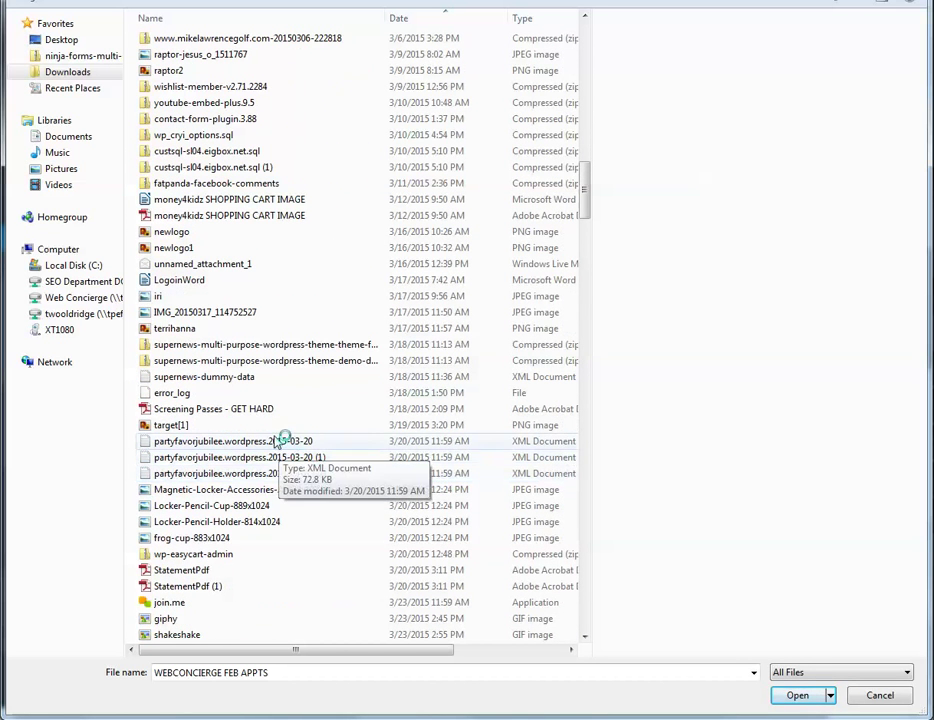
click(372, 427)
click(797, 696)
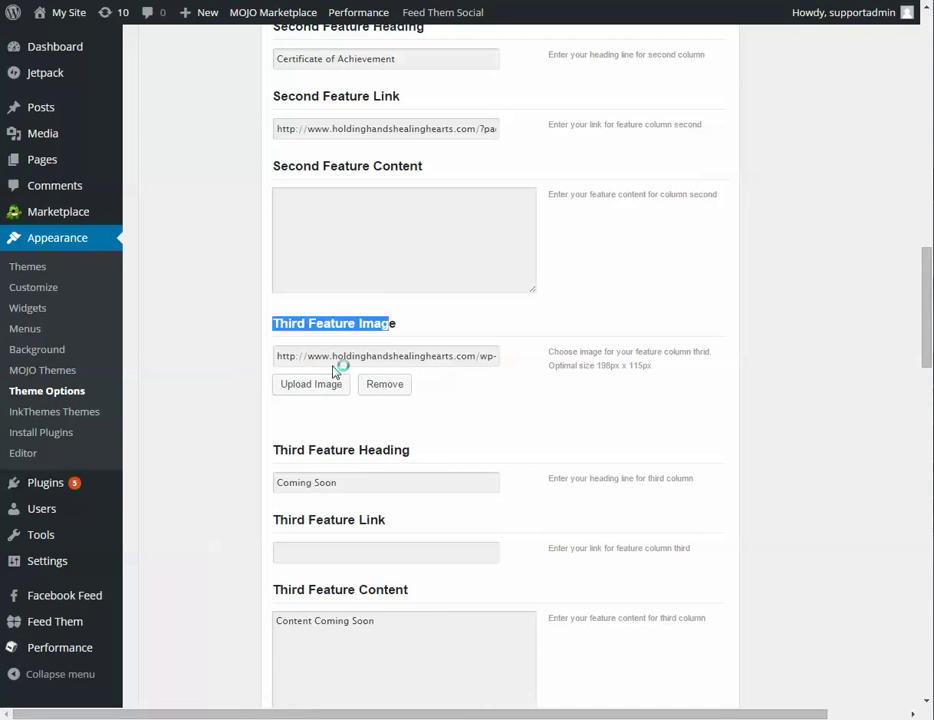
Step: Replace the Third Feature Heading 'Coming Soon' with 'Terry Target'
scroll(350, 455, down, 3)
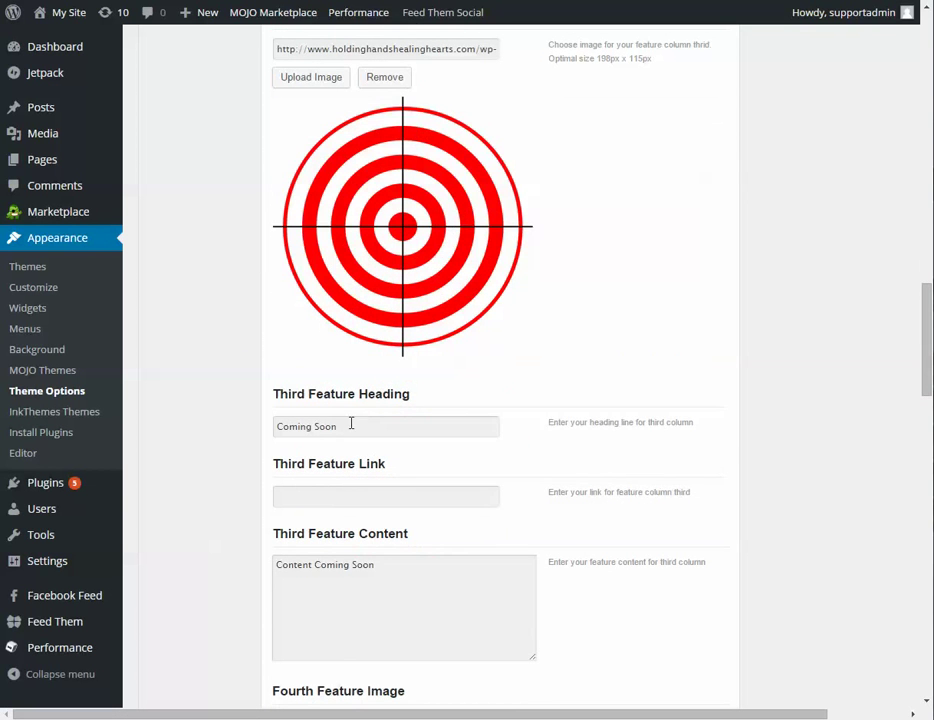
drag(362, 434, 254, 437)
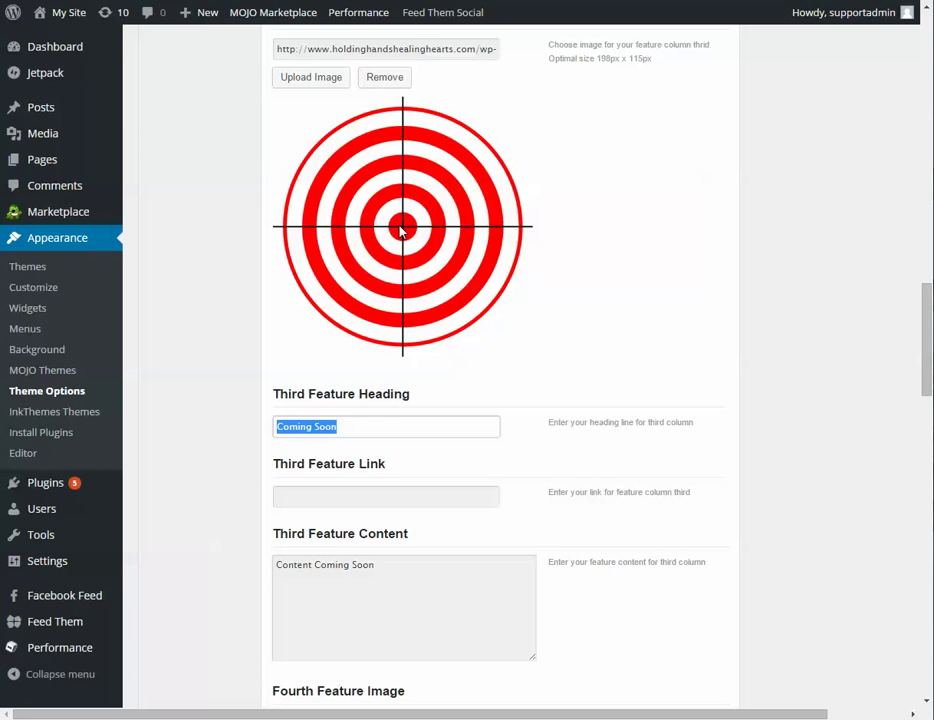
text(Terry Target)
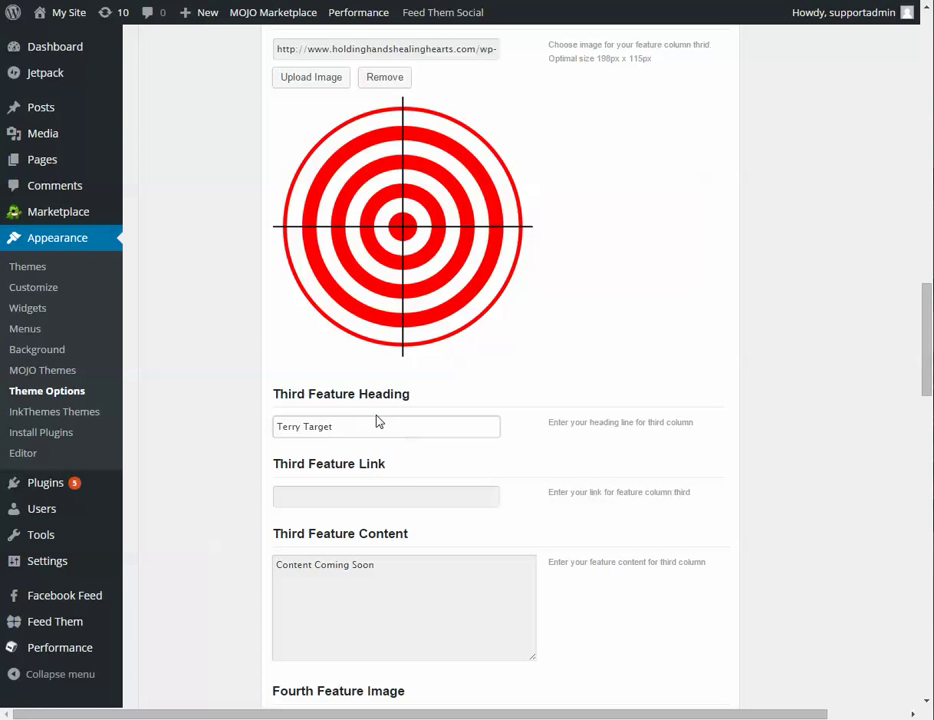
click(361, 496)
scroll(277, 507, down, 2)
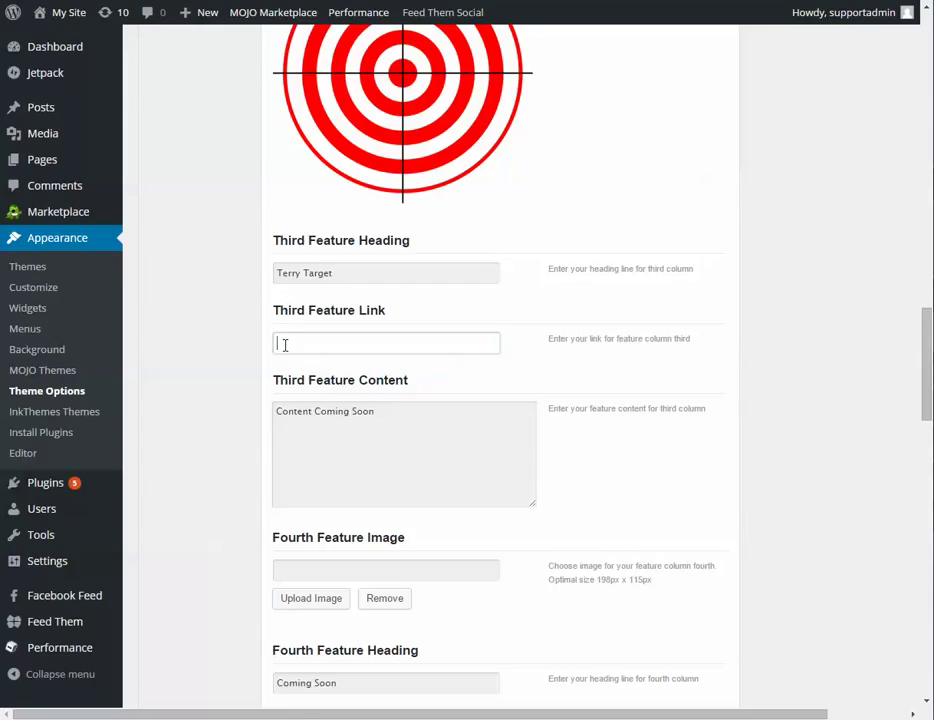
mouse_move(50, 157)
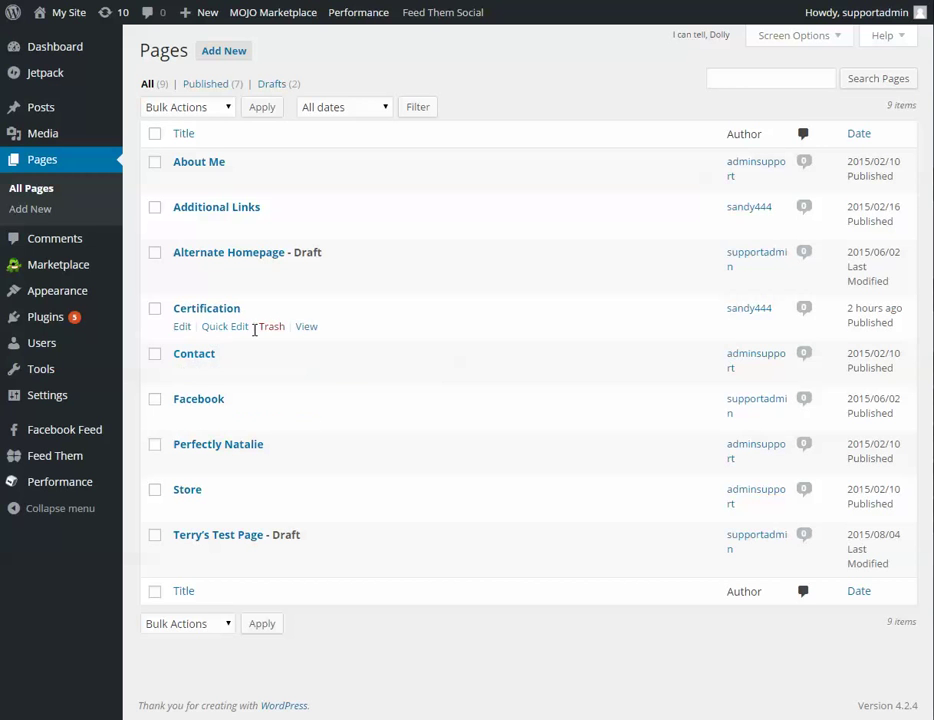
click(306, 327)
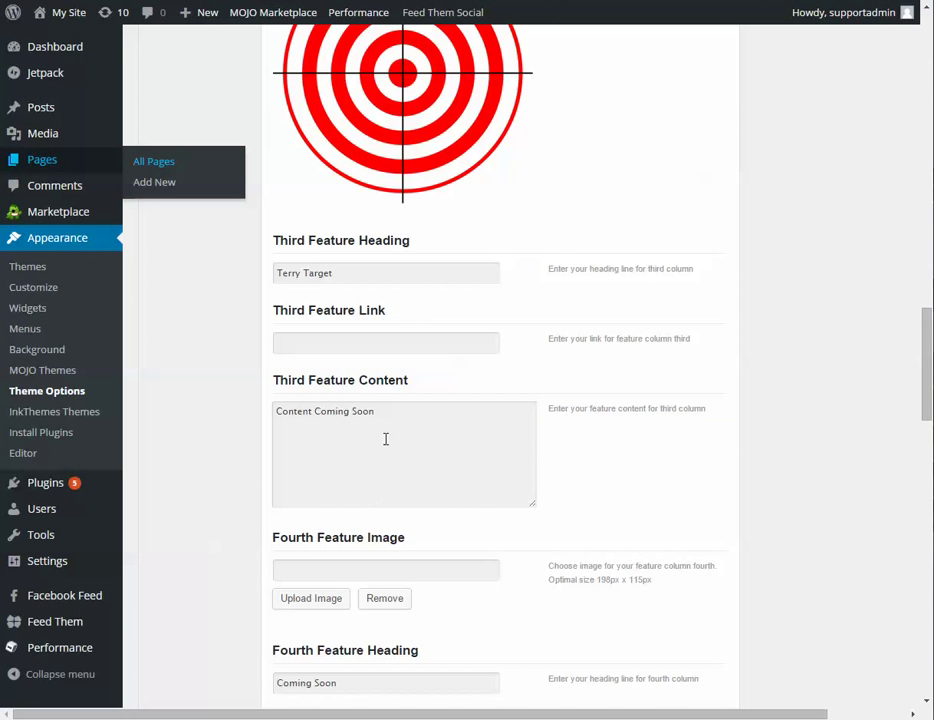
Step: Paste the Certification page URL (page_id=110) into the Third Feature Link field
click(351, 342)
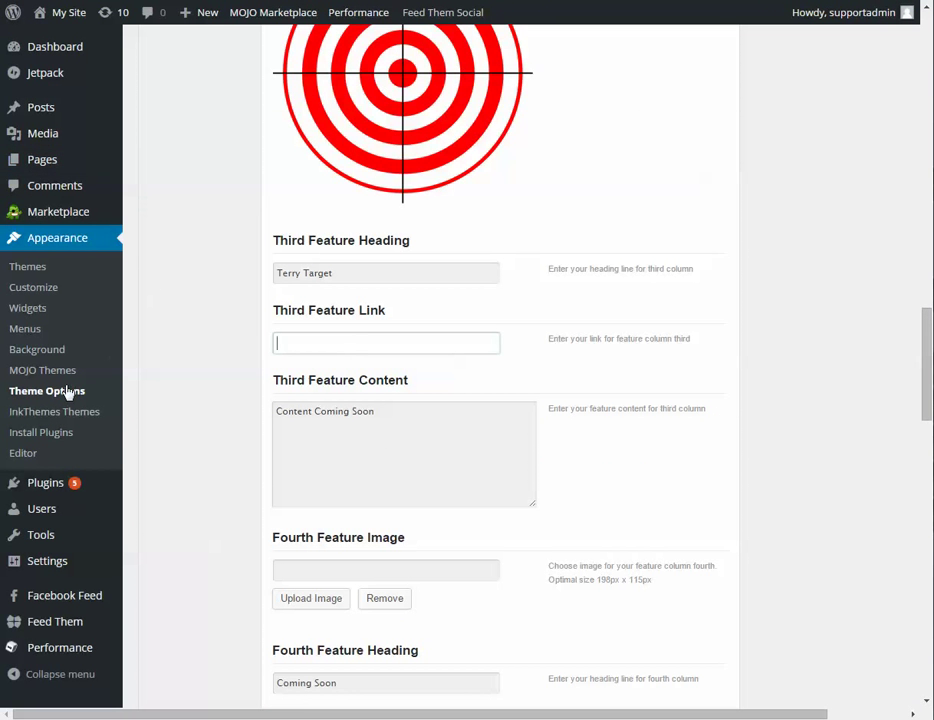
scroll(238, 389, up, 3)
scroll(238, 389, up, 15)
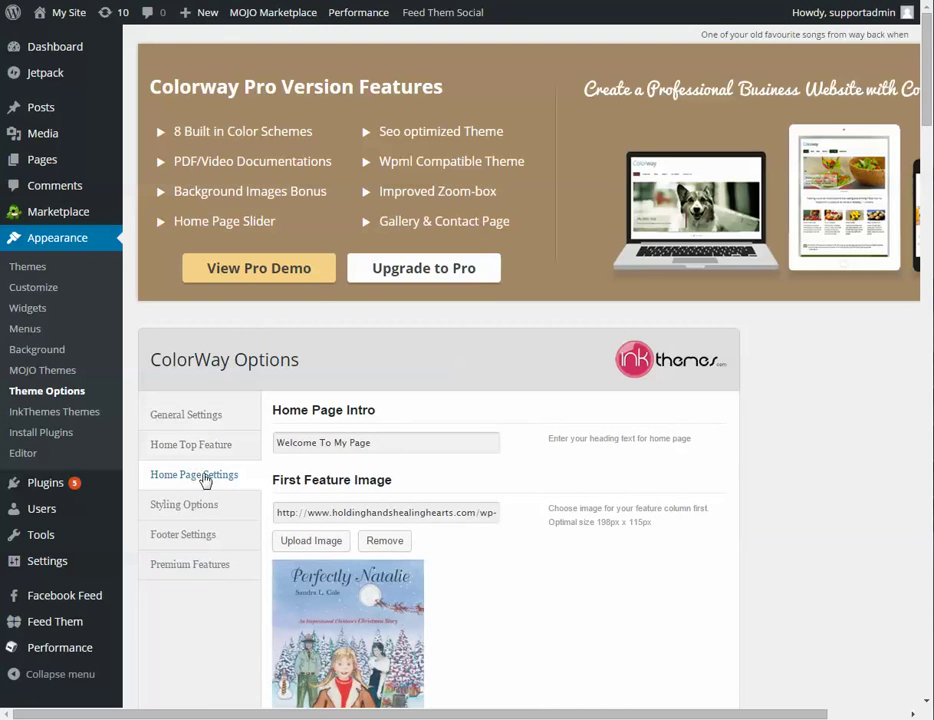
scroll(204, 480, down, 13)
scroll(252, 488, down, 2)
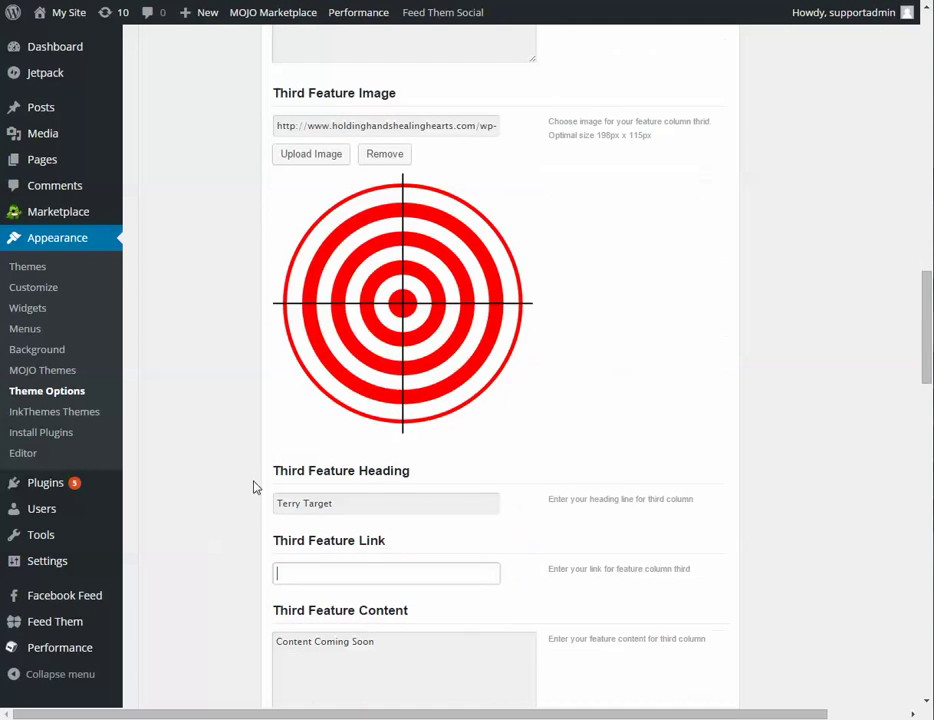
key(ctrl+v)
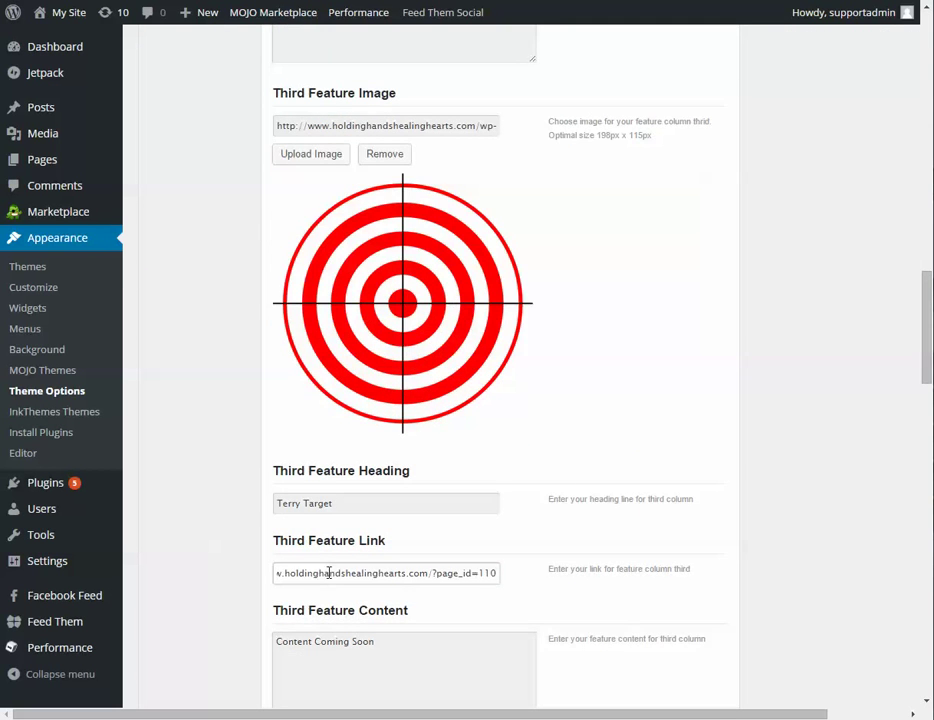
drag(352, 574, 260, 575)
drag(318, 570, 507, 580)
click(471, 578)
Step: Replace the Third Feature Content placeholder with 'Terry's Demo Content'
scroll(365, 244, down, 3)
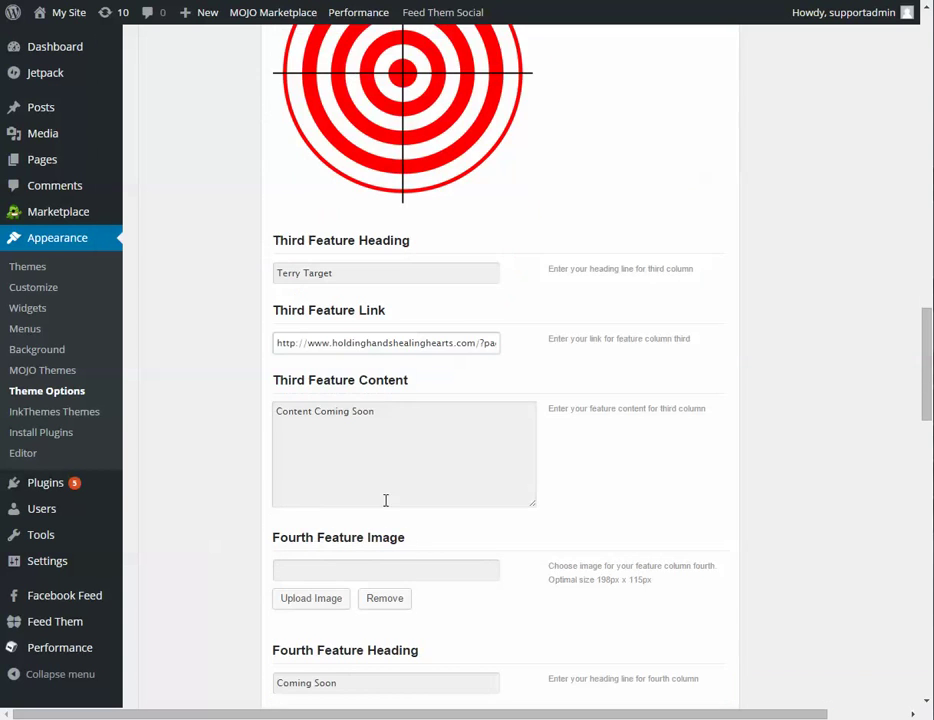
drag(441, 411, 250, 430)
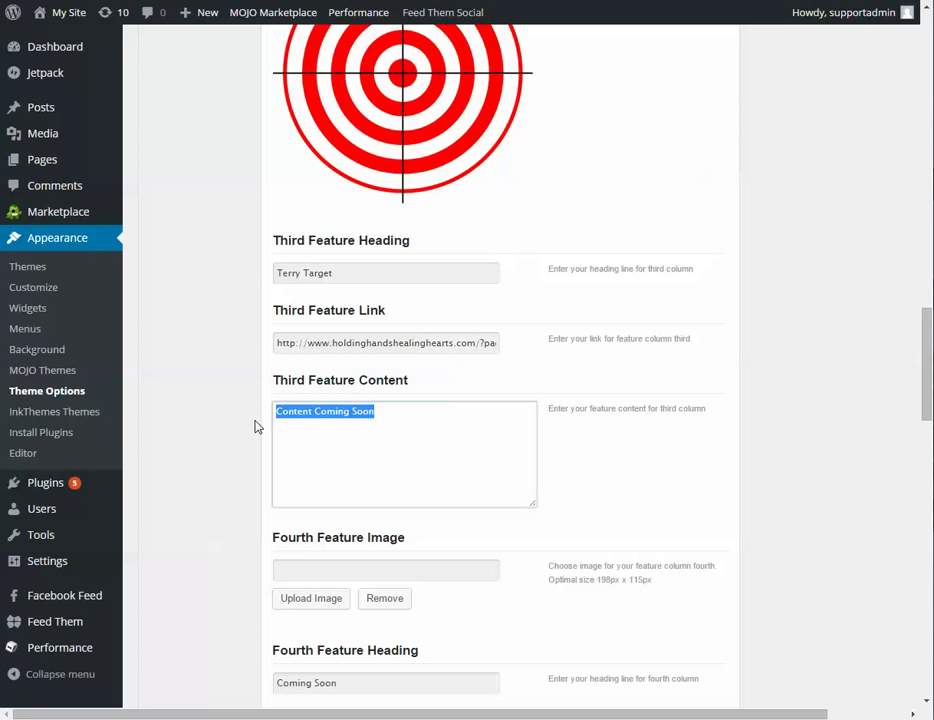
text(Terry's Demo Content.)
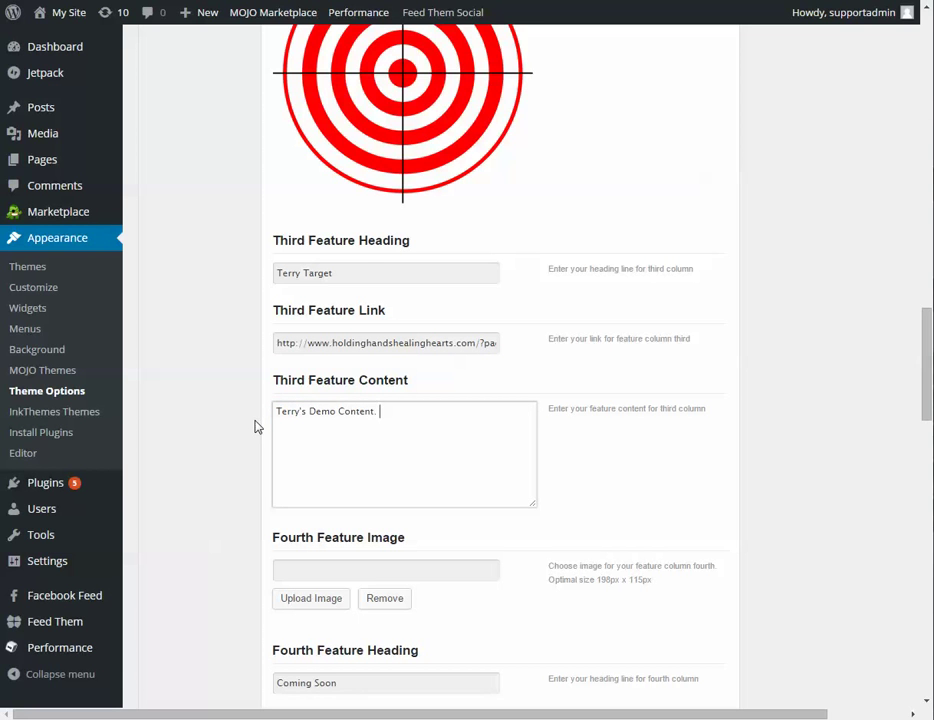
scroll(268, 420, down, 14)
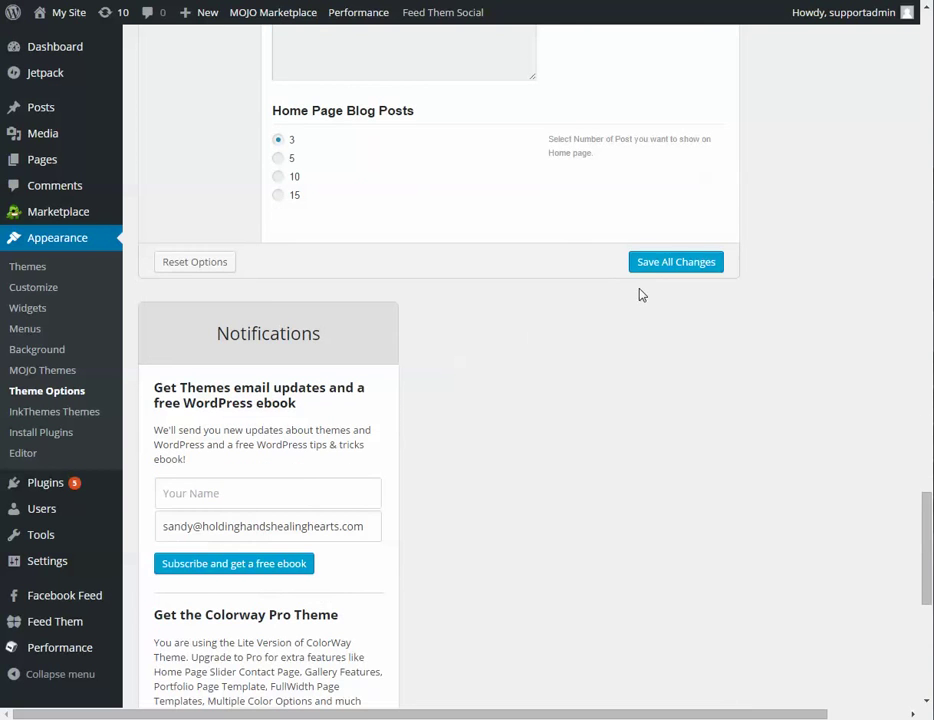
Step: Save All Changes to the theme options and view the live home page
click(650, 264)
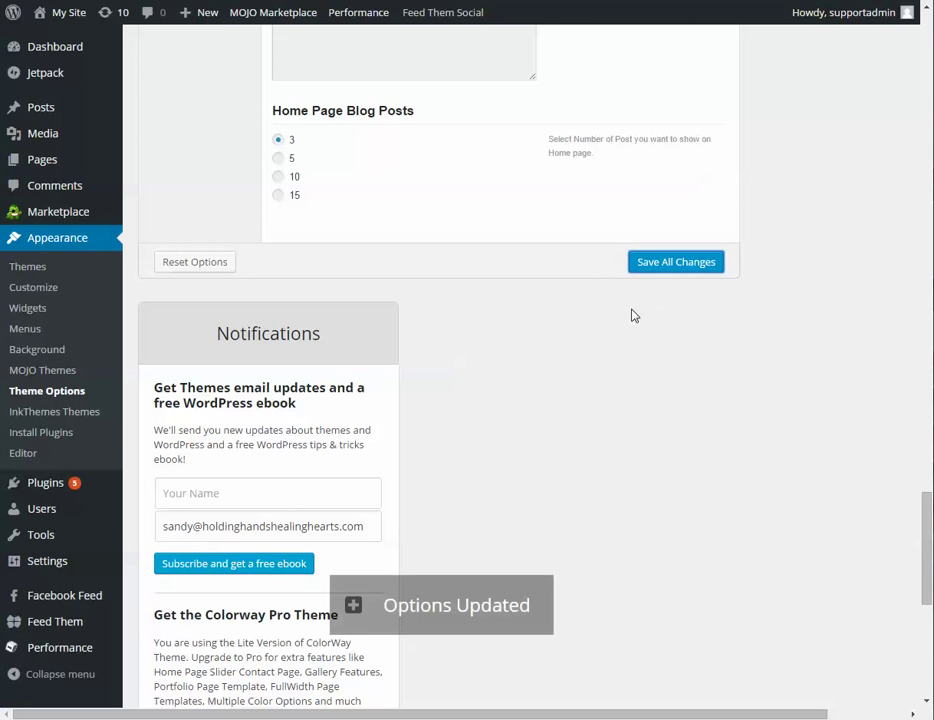
mouse_move(68, 14)
click(43, 36)
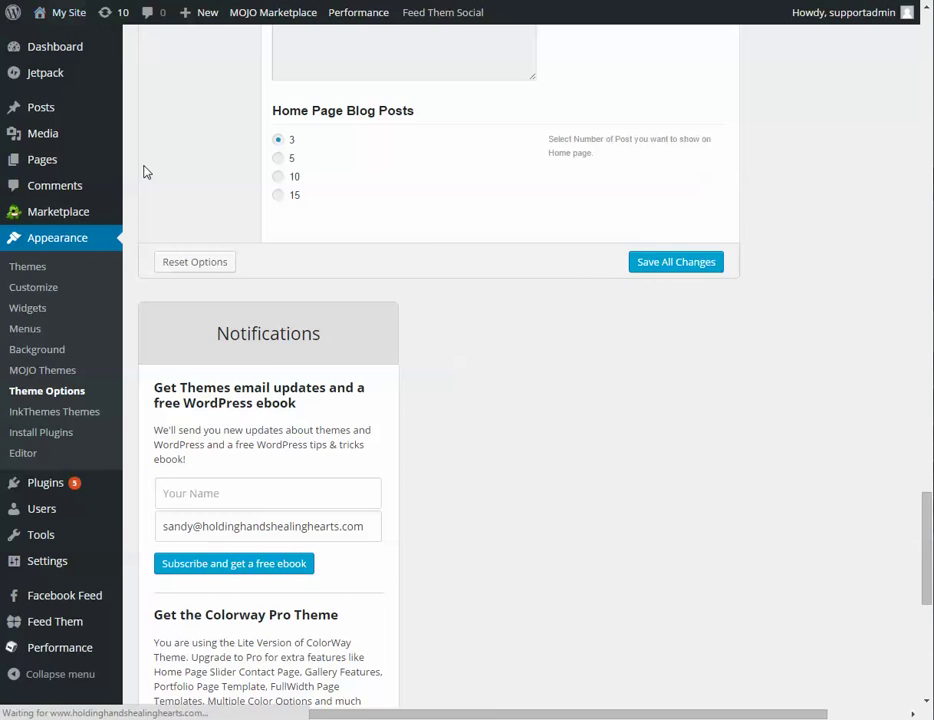
scroll(295, 320, down, 3)
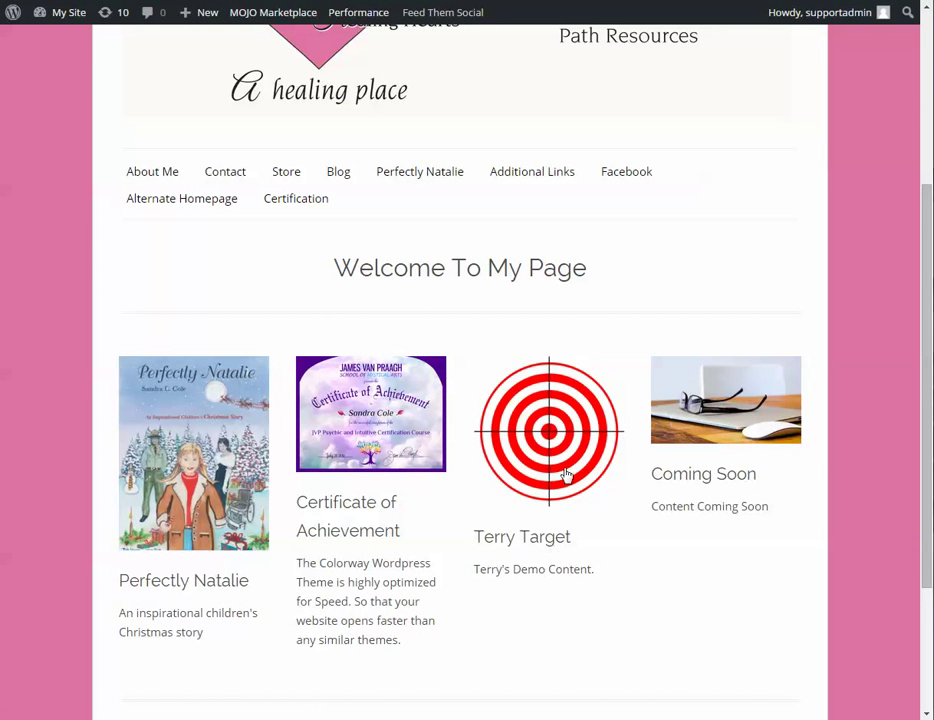
Step: Follow the Terry Target image link on the live home page to the Certification page
click(537, 445)
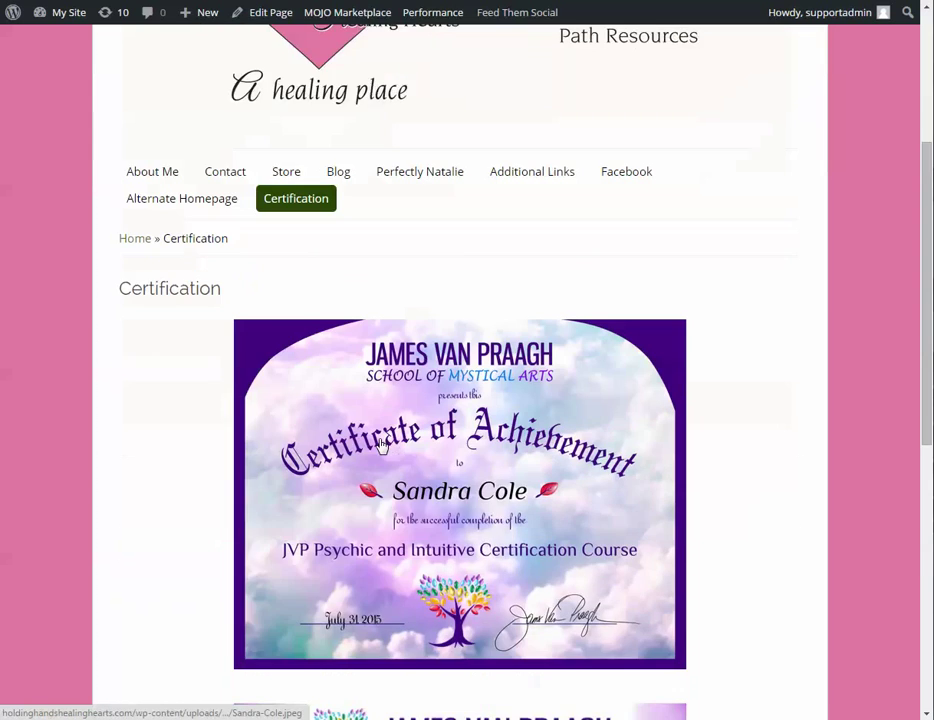